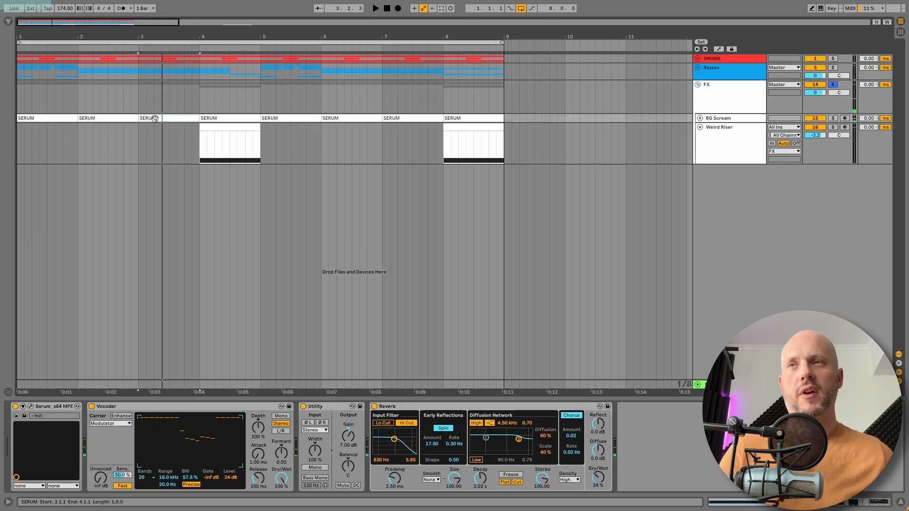
Select the Starting Bass Resample track, and solo Main Bass to play its clip at bar 6.
{"action": "key", "text": "space"}
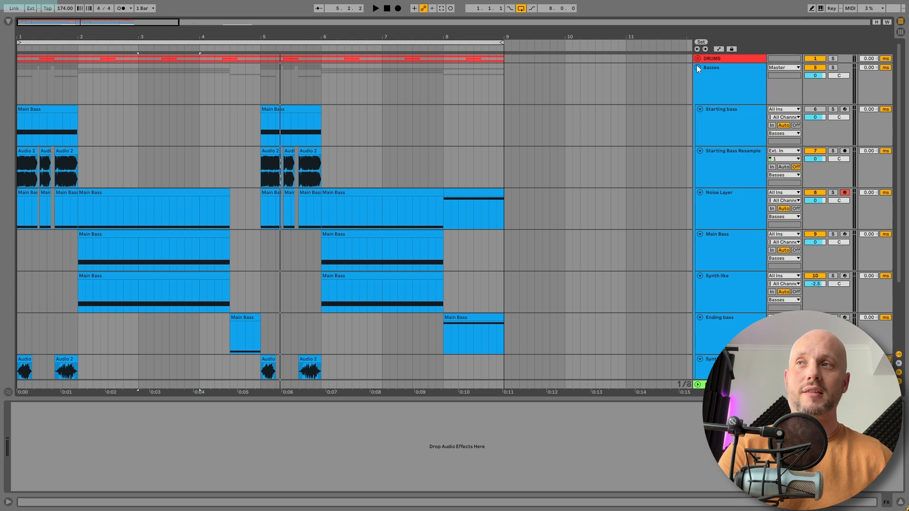
{"action": "left_click", "coordinate": [737, 163]}
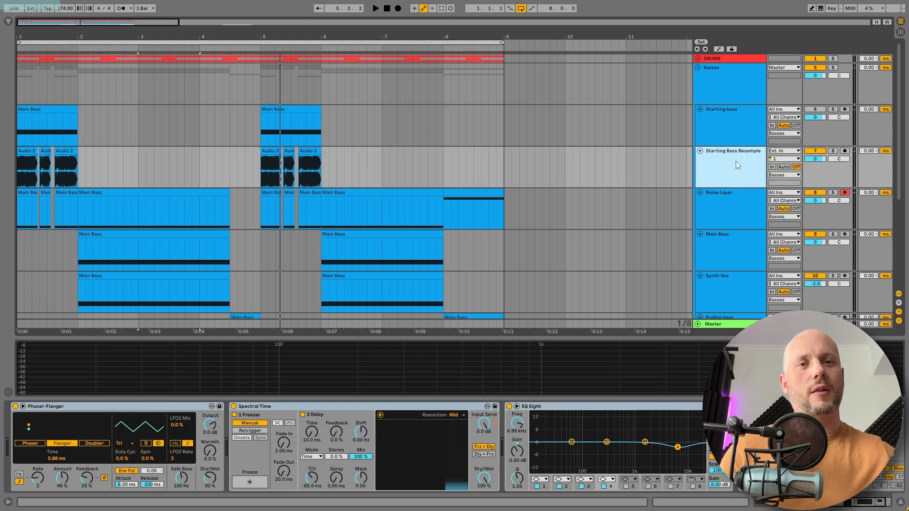
{"action": "scroll", "coordinate": [736, 161], "scroll_direction": "down", "scroll_amount": 2}
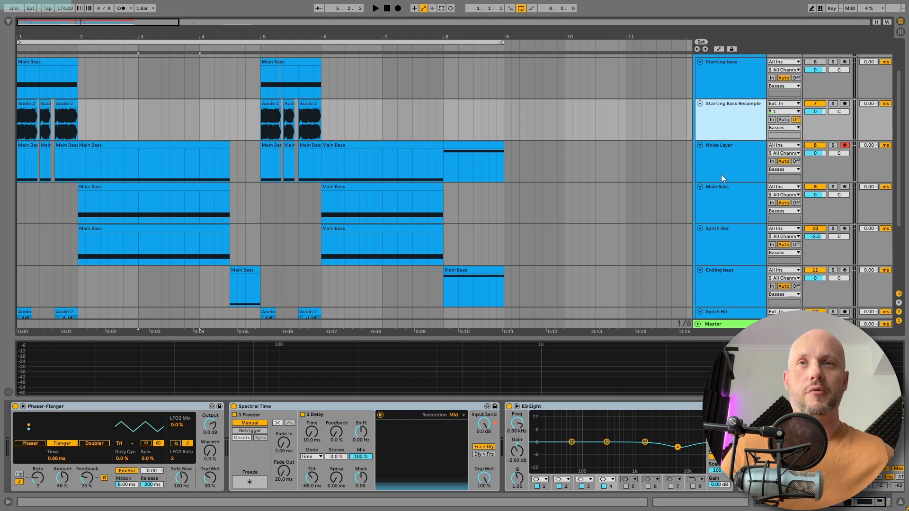
{"action": "left_click", "coordinate": [718, 187]}
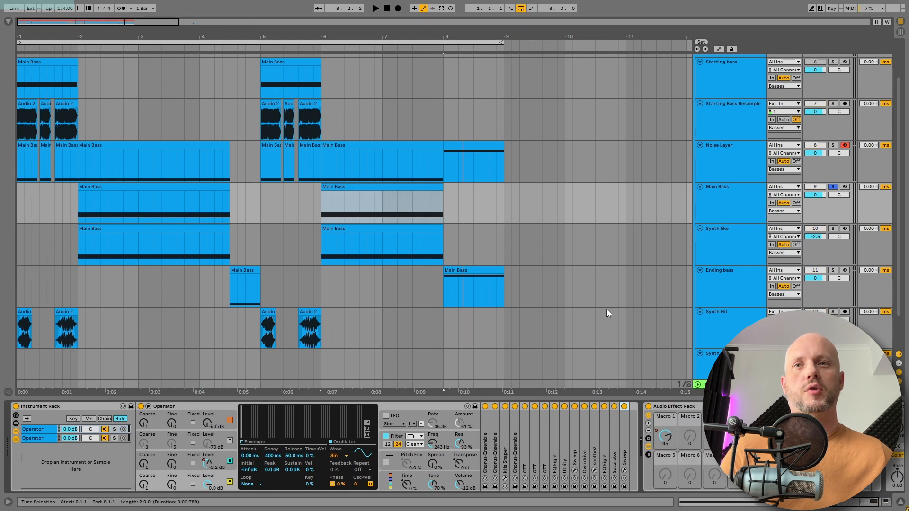
{"action": "key", "text": "space"}
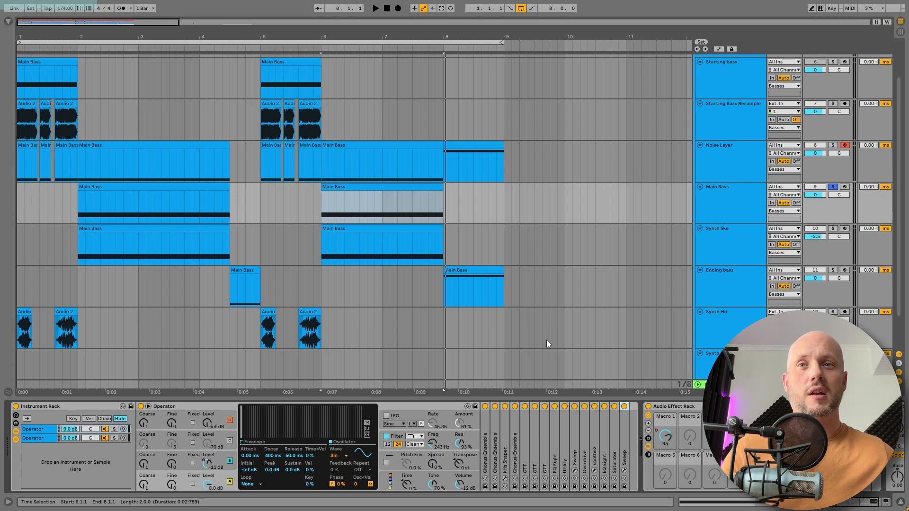
Open the plugin window of the last Sweep device on the Main Bass track.
{"action": "double_click", "coordinate": [623, 445]}
{"action": "left_click", "coordinate": [640, 406]}
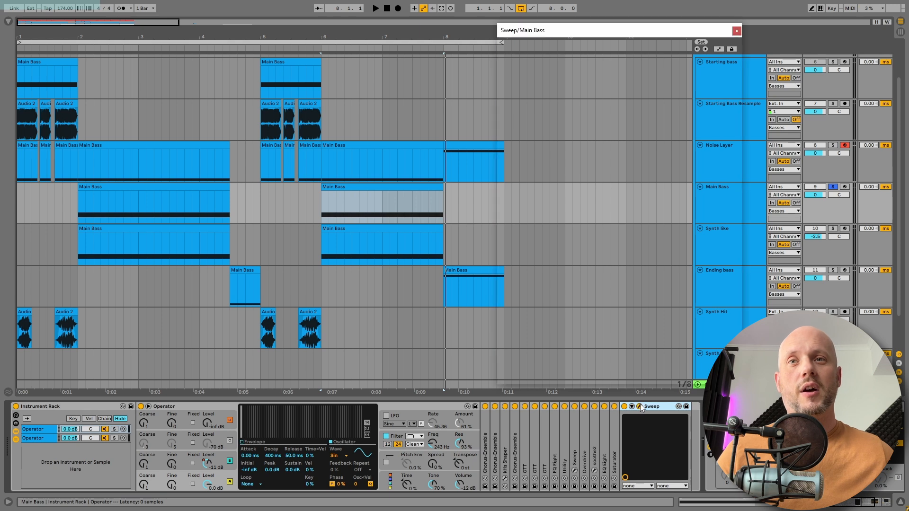
{"action": "left_click_drag", "start_coordinate": [633, 30], "coordinate": [603, 31]}
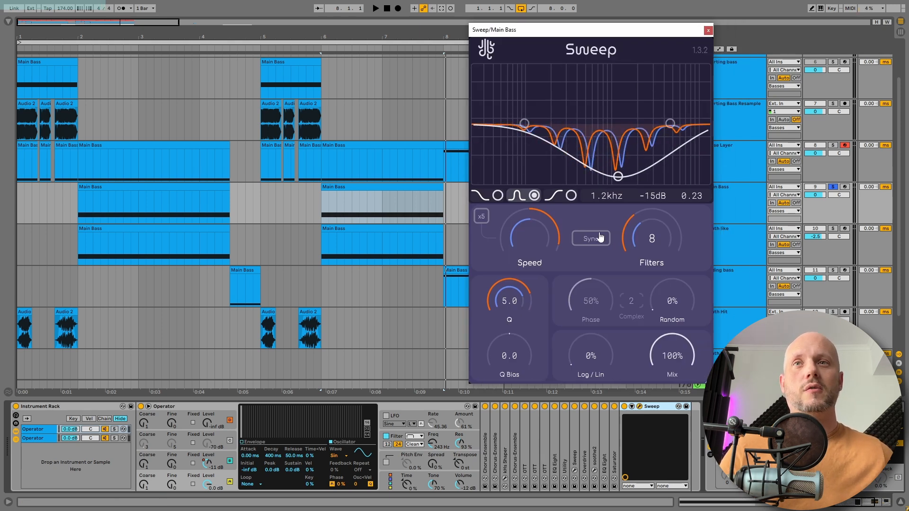
Set Sweep's Filters to 9 and turn on Sync.
{"action": "mouse_move", "coordinate": [653, 239]}
{"action": "left_mouse_down"}
{"action": "mouse_move", "coordinate": [652, 218]}
{"action": "mouse_move", "coordinate": [653, 239]}
{"action": "left_mouse_up"}
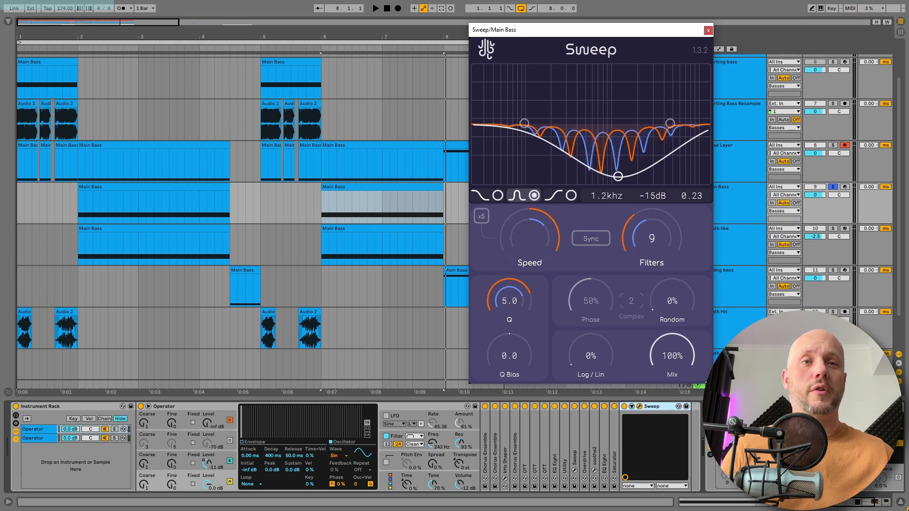
{"action": "left_click", "coordinate": [594, 242]}
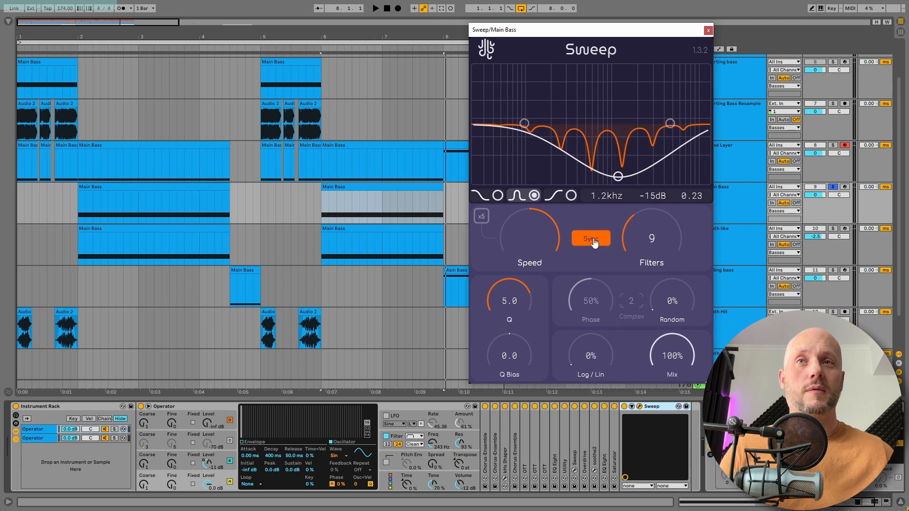
{"action": "left_click", "coordinate": [592, 240]}
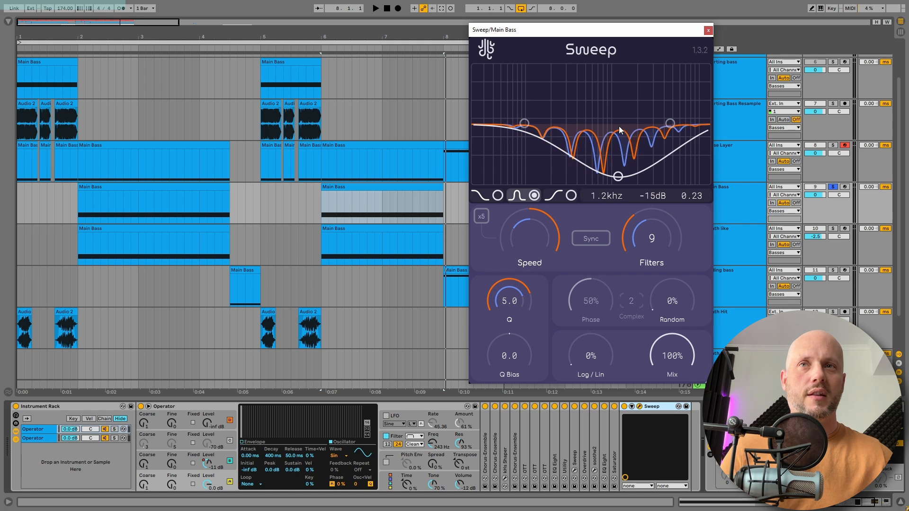
{"action": "left_click", "coordinate": [589, 238]}
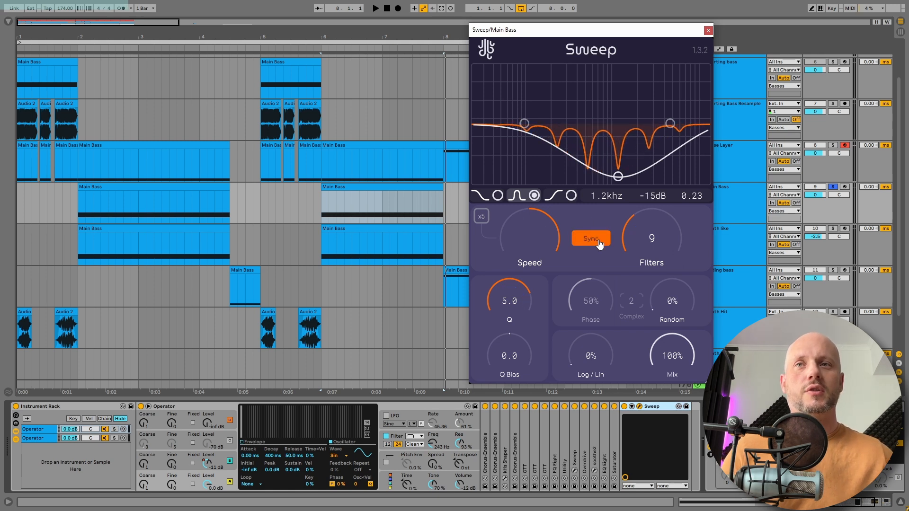
Set Sweep's Q to 10 and Log / Lin to 6.4%.
{"action": "mouse_move", "coordinate": [512, 293]}
{"action": "left_mouse_down"}
{"action": "mouse_move", "coordinate": [521, 284]}
{"action": "mouse_move", "coordinate": [515, 301]}
{"action": "left_mouse_up"}
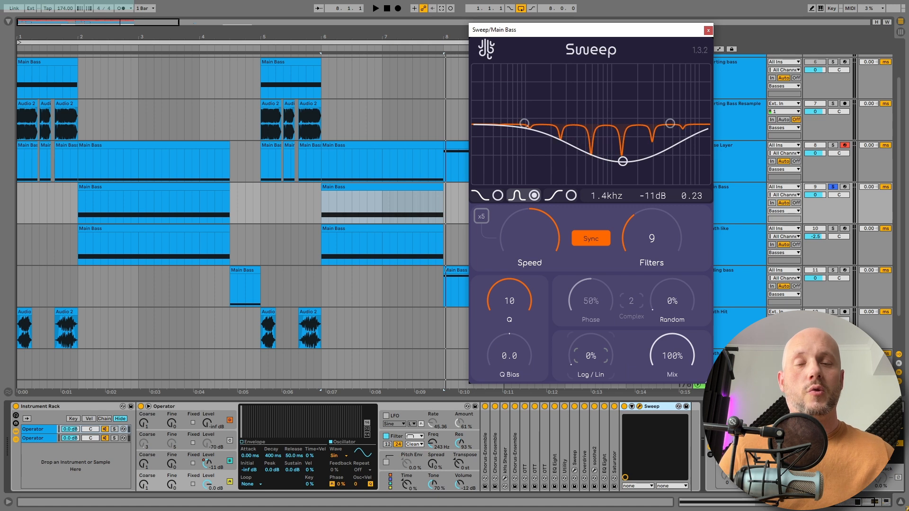
{"action": "mouse_move", "coordinate": [591, 357]}
{"action": "left_mouse_down"}
{"action": "mouse_move", "coordinate": [591, 276]}
{"action": "mouse_move", "coordinate": [591, 349]}
{"action": "left_mouse_up"}
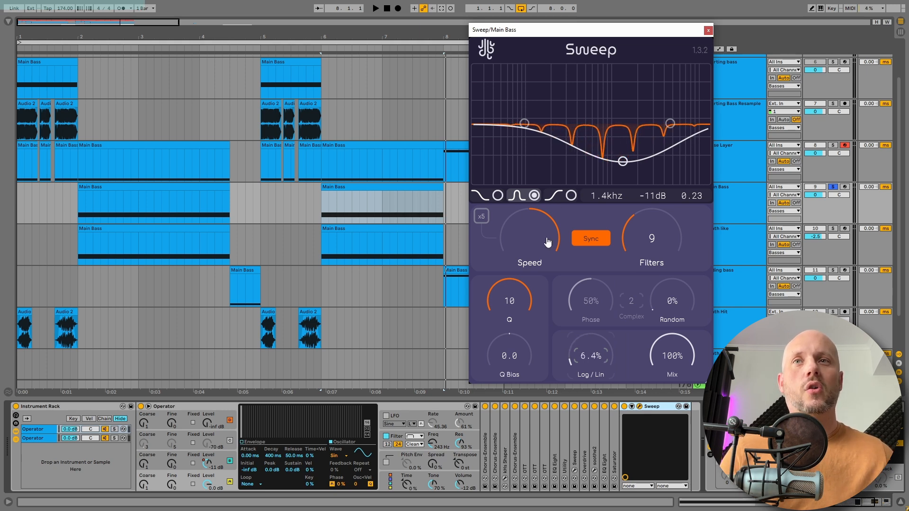
Shape Sweep's bell band to 578.3 Hz, -15 dB and width 1.2, and raise Filters to 16.
{"action": "left_click_drag", "start_coordinate": [623, 161], "coordinate": [599, 176]}
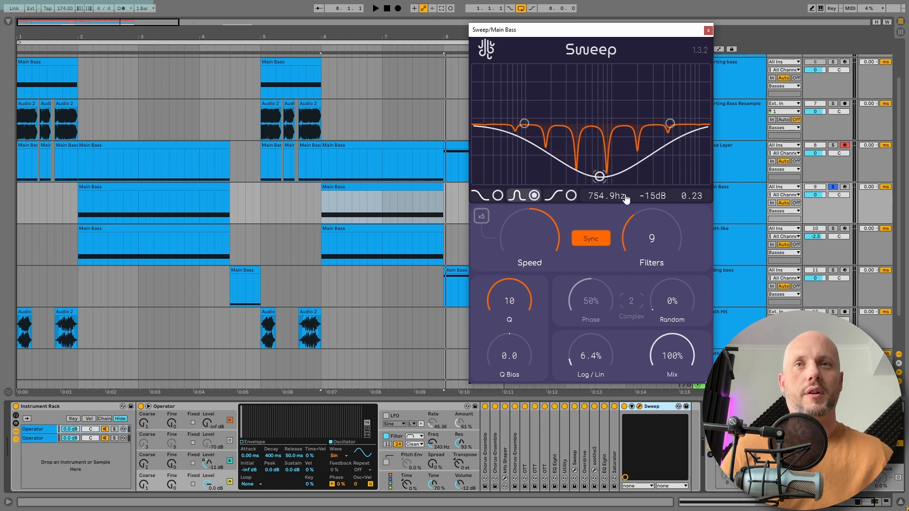
{"action": "mouse_move", "coordinate": [691, 196]}
{"action": "left_mouse_down"}
{"action": "mouse_move", "coordinate": [691, 178]}
{"action": "mouse_move", "coordinate": [692, 198]}
{"action": "left_mouse_up"}
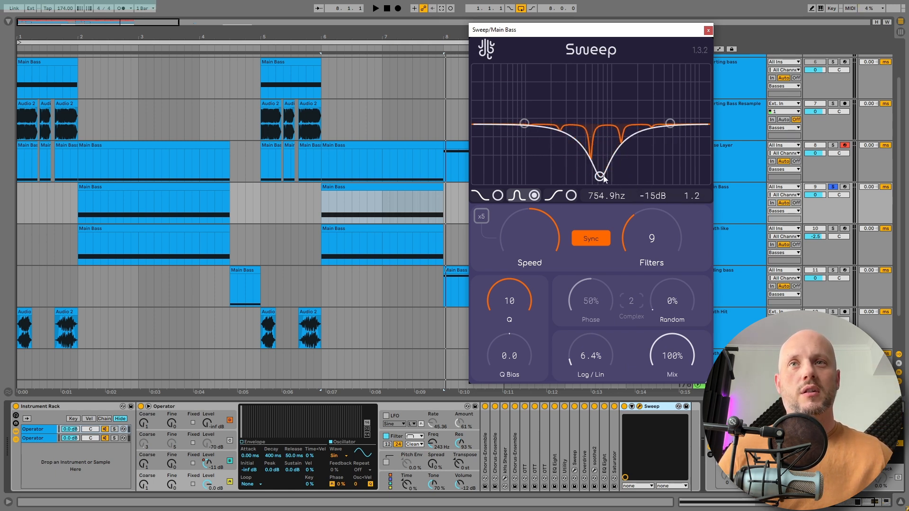
{"action": "left_click_drag", "start_coordinate": [604, 178], "coordinate": [570, 226]}
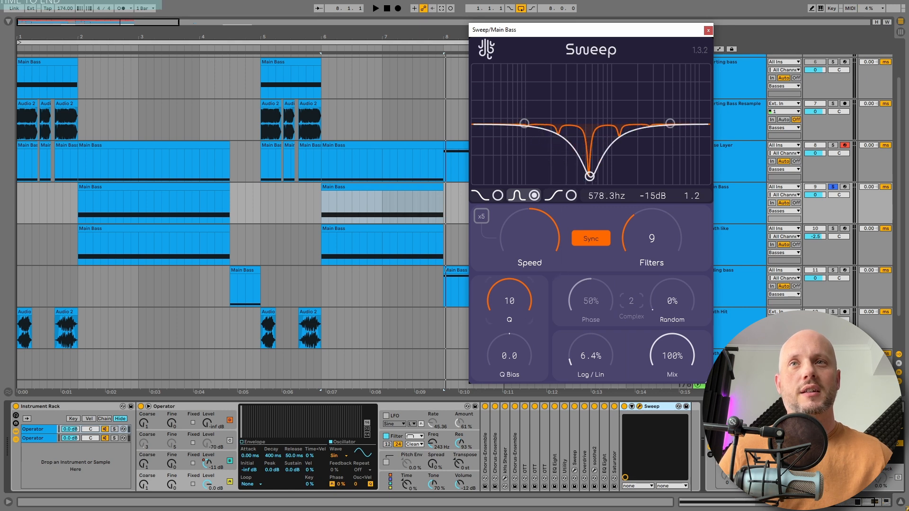
{"action": "left_click_drag", "start_coordinate": [672, 206], "coordinate": [672, 185]}
Enable Sweep's low shelf at 204.3 Hz with 13 dB and its high shelf at about 4.0 kHz with 14 dB.
{"action": "double_click", "coordinate": [524, 123]}
{"action": "left_click_drag", "start_coordinate": [524, 123], "coordinate": [551, 77]}
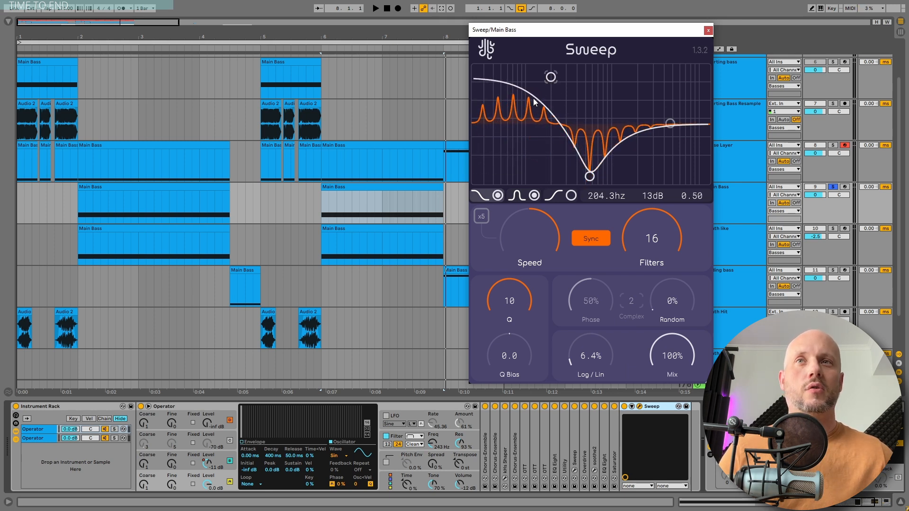
{"action": "double_click", "coordinate": [670, 123]}
{"action": "left_click_drag", "start_coordinate": [670, 123], "coordinate": [661, 74]}
Reduce Sweep's Filters to 6 and reshape the bell band to 708.5 Hz, -15 dB and width 0.81.
{"action": "mouse_move", "coordinate": [589, 176]}
{"action": "left_mouse_down"}
{"action": "mouse_move", "coordinate": [599, 174]}
{"action": "mouse_move", "coordinate": [584, 176]}
{"action": "left_mouse_up"}
{"action": "left_click_drag", "start_coordinate": [652, 238], "coordinate": [652, 274]}
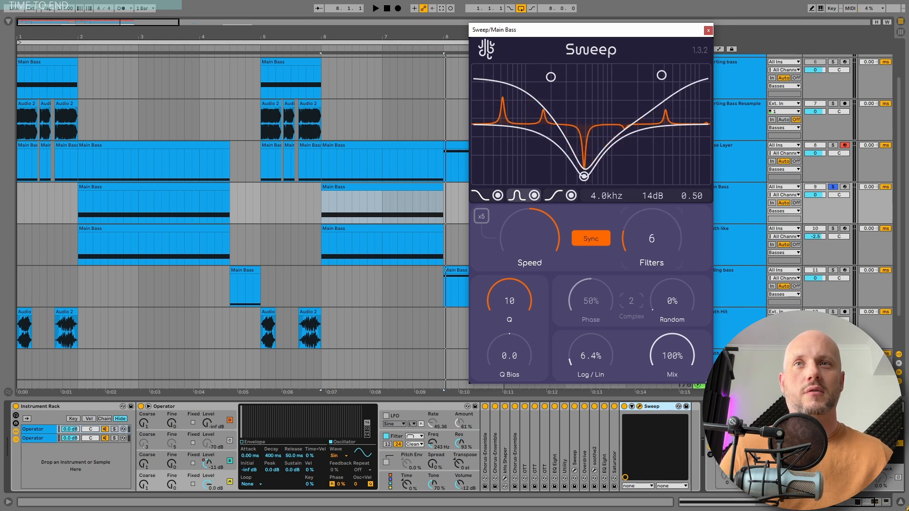
{"action": "left_click_drag", "start_coordinate": [584, 176], "coordinate": [597, 176]}
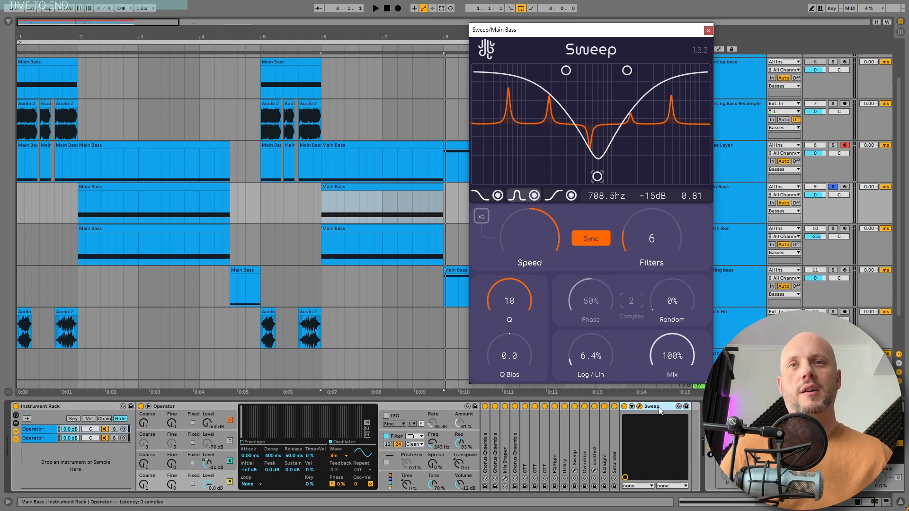
Play the Main Bass clip at bar 6 to hear the edited Sweep.
{"action": "left_click", "coordinate": [377, 186]}
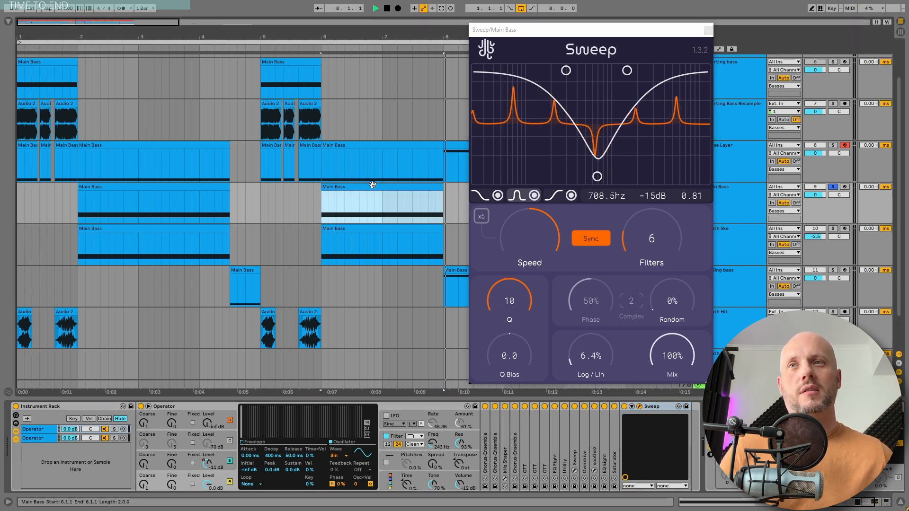
{"action": "key", "text": "space"}
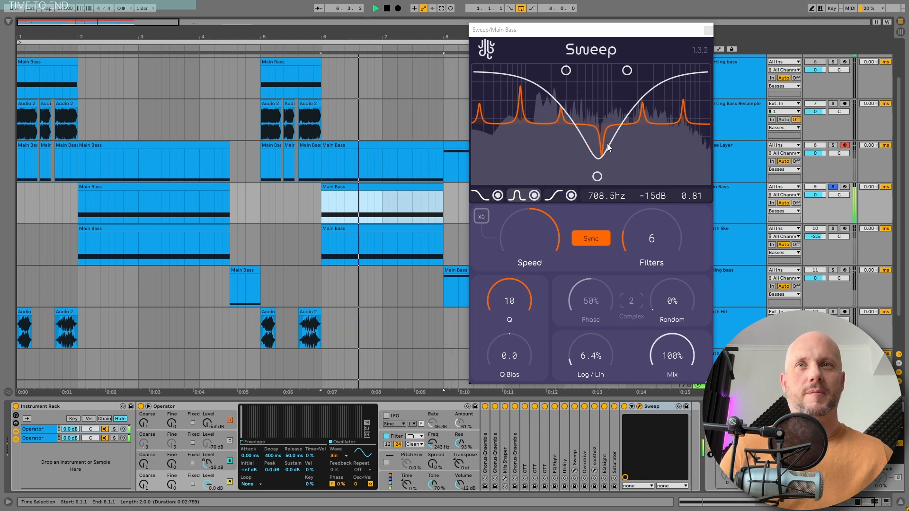
{"action": "key", "text": "space"}
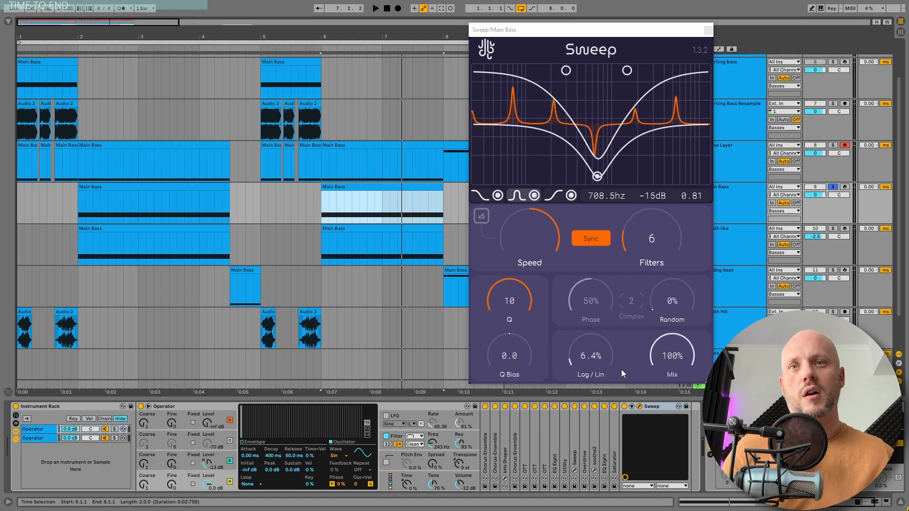
Inspect the Sweep device placed before Overdrive on Main Bass and close both Sweep windows.
{"action": "left_click", "coordinate": [575, 450]}
{"action": "double_click", "coordinate": [575, 450]}
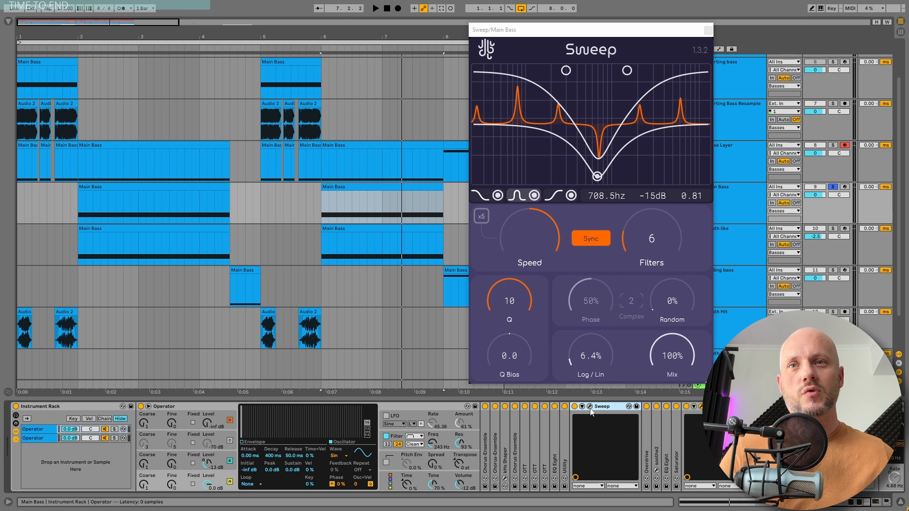
{"action": "left_click", "coordinate": [590, 407]}
{"action": "left_click", "coordinate": [451, 29]}
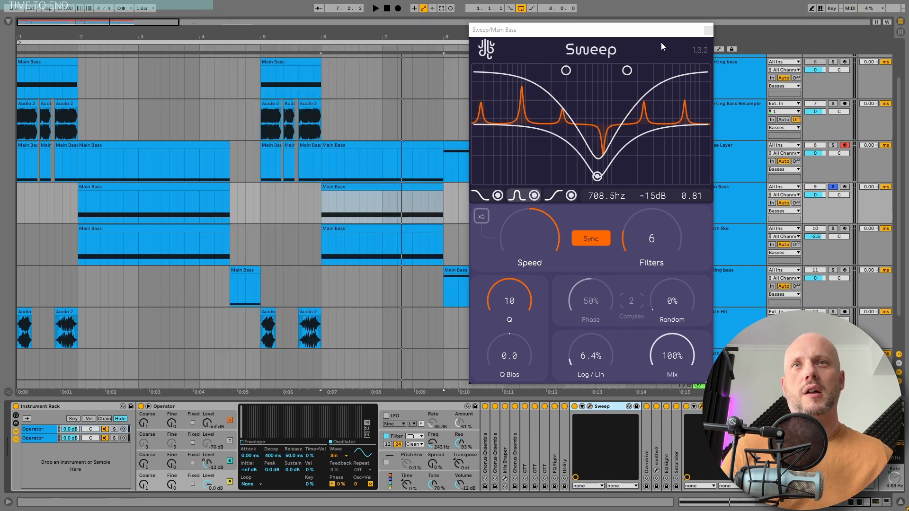
{"action": "left_click", "coordinate": [708, 30]}
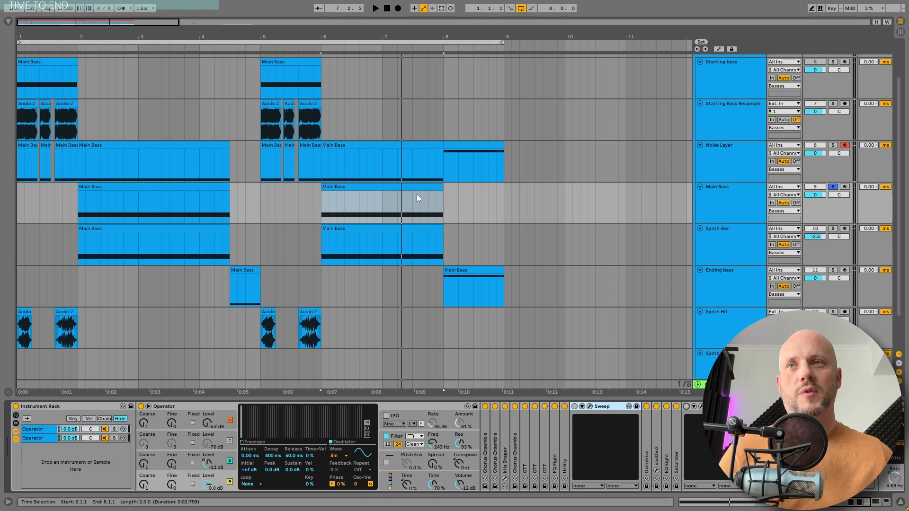
Play the Main Bass clip at bar 6 with the Sweep before Overdrive switched on and bypassed to compare.
{"action": "left_click", "coordinate": [378, 186]}
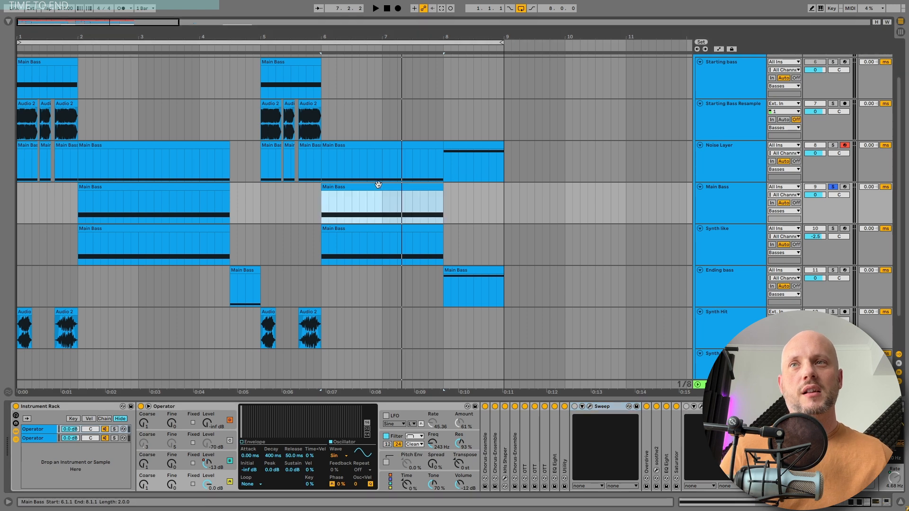
{"action": "left_click", "coordinate": [574, 407]}
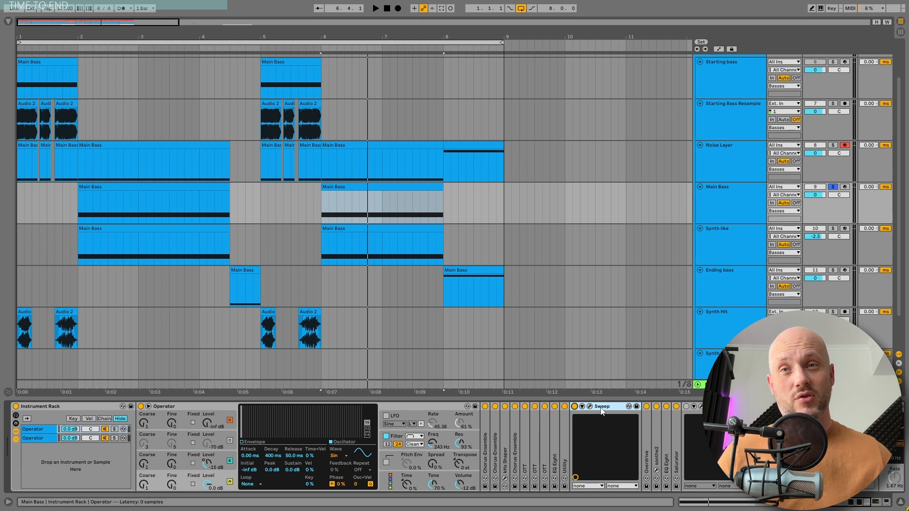
{"action": "key", "text": "space"}
{"action": "key", "text": "space"}
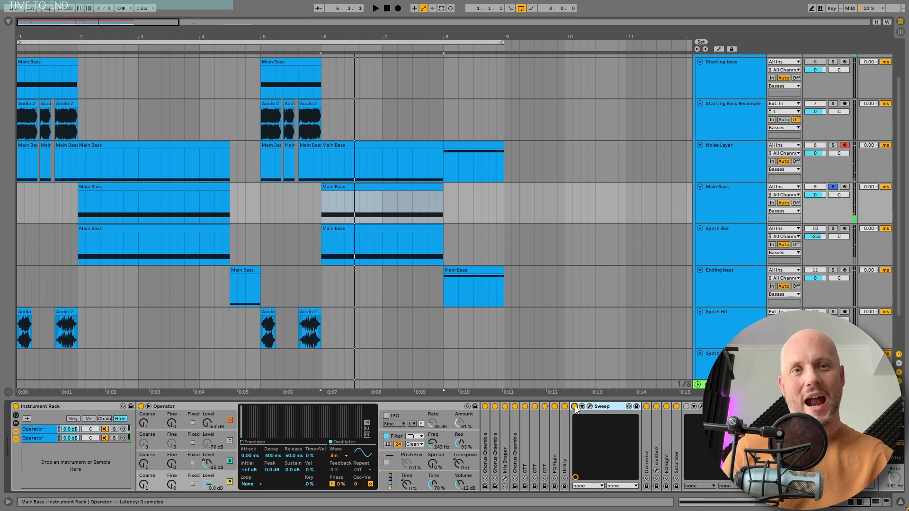
{"action": "key", "text": "space"}
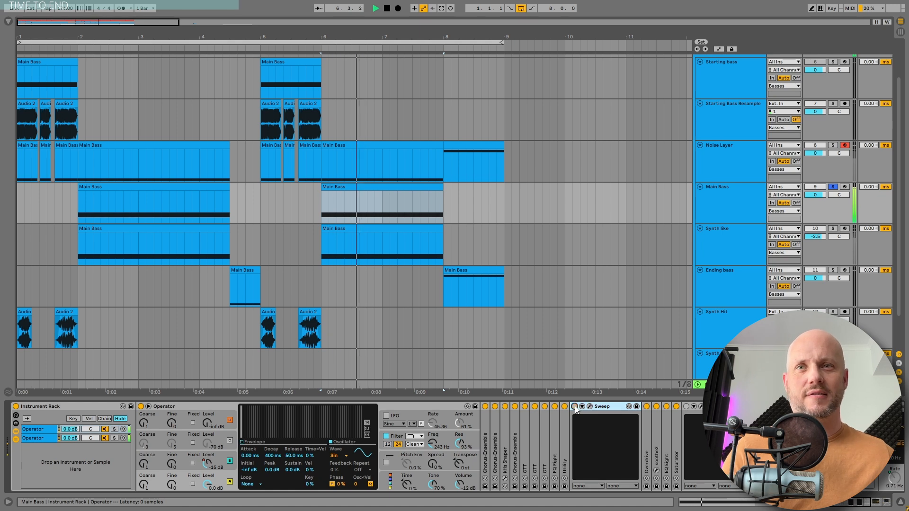
{"action": "left_click", "coordinate": [575, 407]}
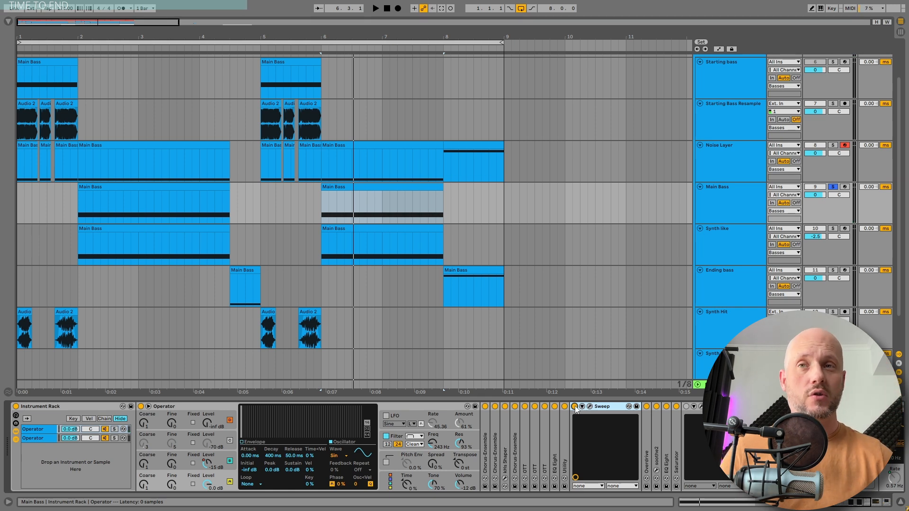
Raise the bell band's peak slightly in the Sweep before Overdrive and close its window.
{"action": "left_click", "coordinate": [589, 406]}
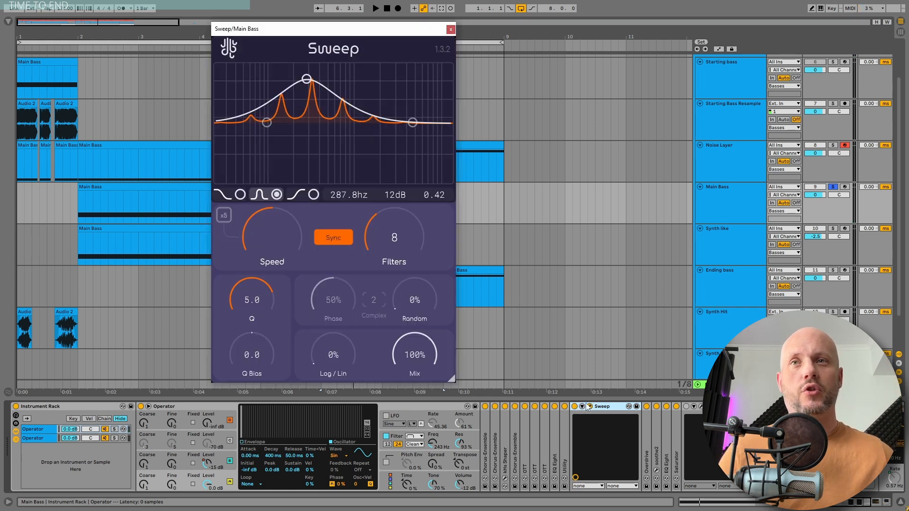
{"action": "mouse_move", "coordinate": [311, 79]}
{"action": "left_mouse_down"}
{"action": "mouse_move", "coordinate": [357, 75]}
{"action": "mouse_move", "coordinate": [313, 72]}
{"action": "left_mouse_up"}
{"action": "left_click", "coordinate": [452, 29]}
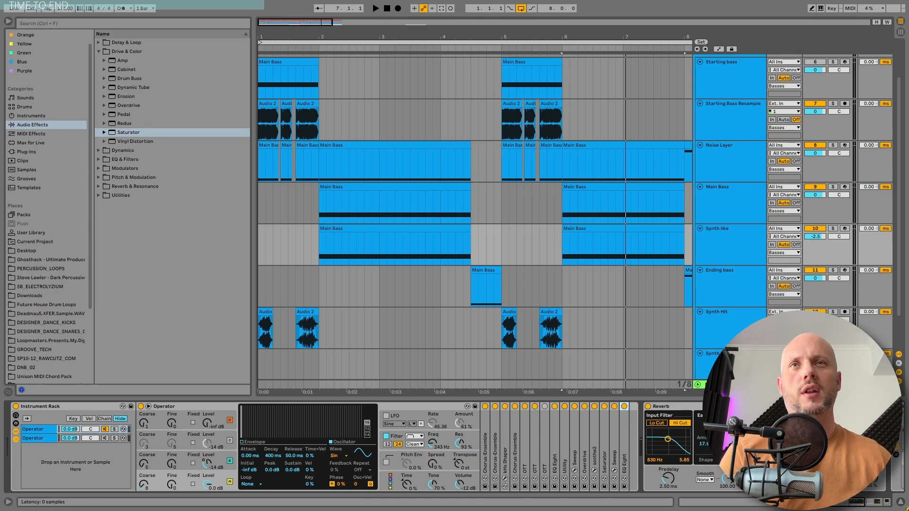
Play the looped section from the start, and solo the Starting Bass Resample track to hear it alone.
{"action": "left_click", "coordinate": [340, 41]}
{"action": "key", "text": "space"}
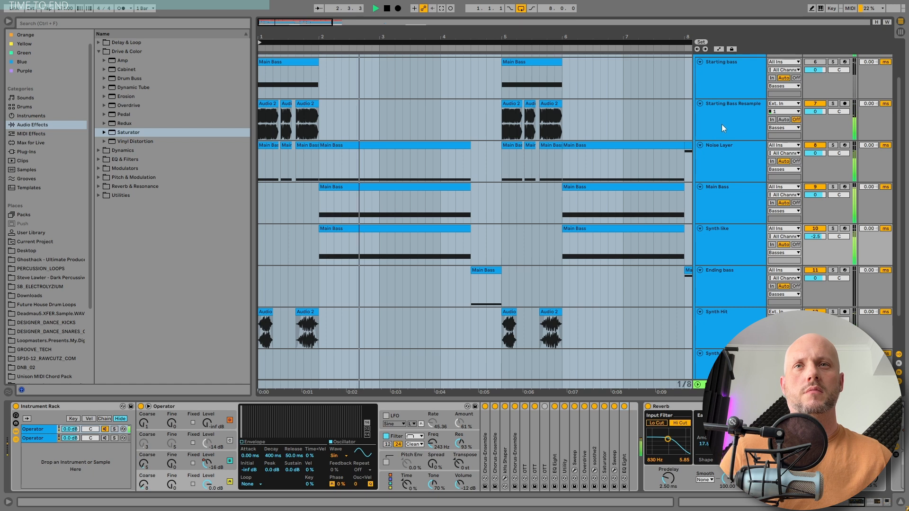
{"action": "left_click", "coordinate": [738, 121]}
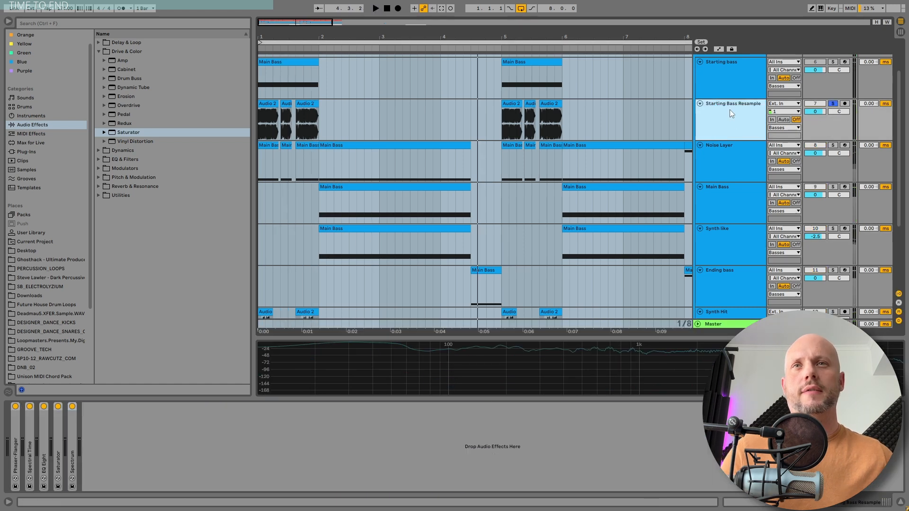
{"action": "key", "text": "space"}
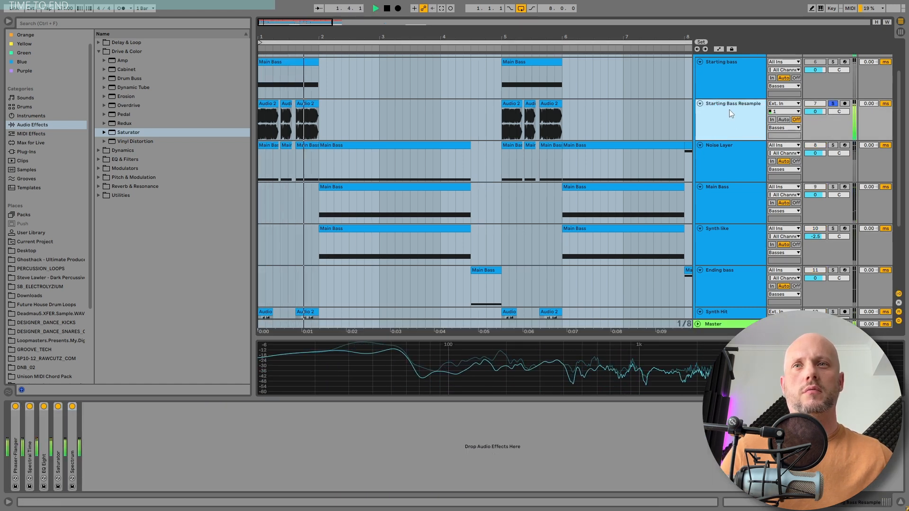
{"action": "key", "text": "space"}
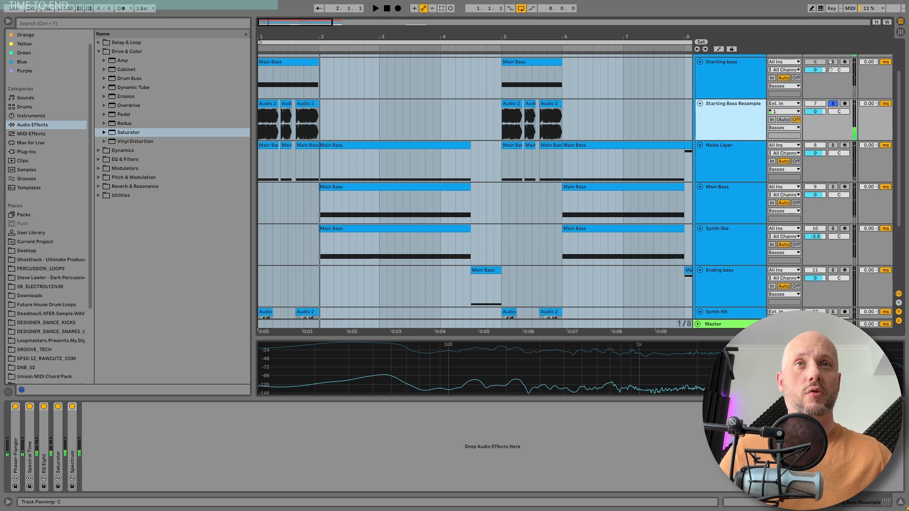
{"action": "left_click", "coordinate": [740, 66]}
{"action": "key", "text": "space"}
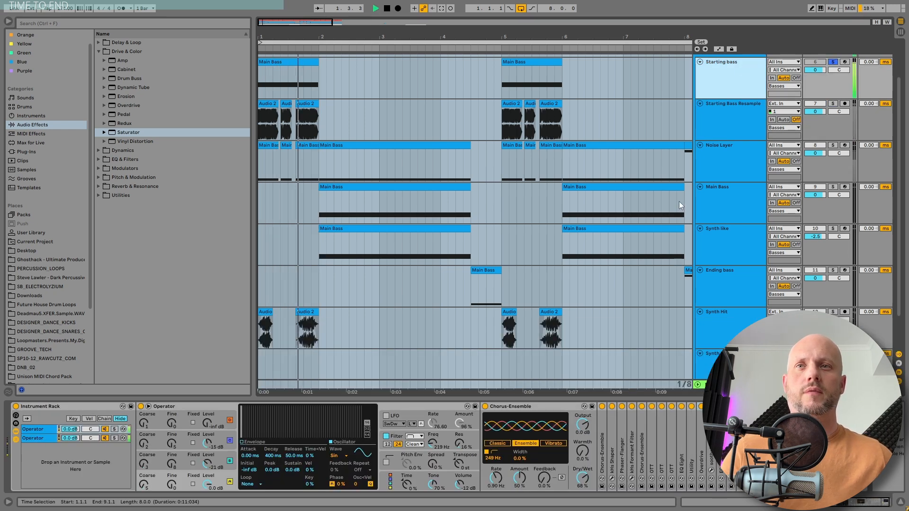
{"action": "key", "text": "space"}
{"action": "double_click", "coordinate": [539, 408]}
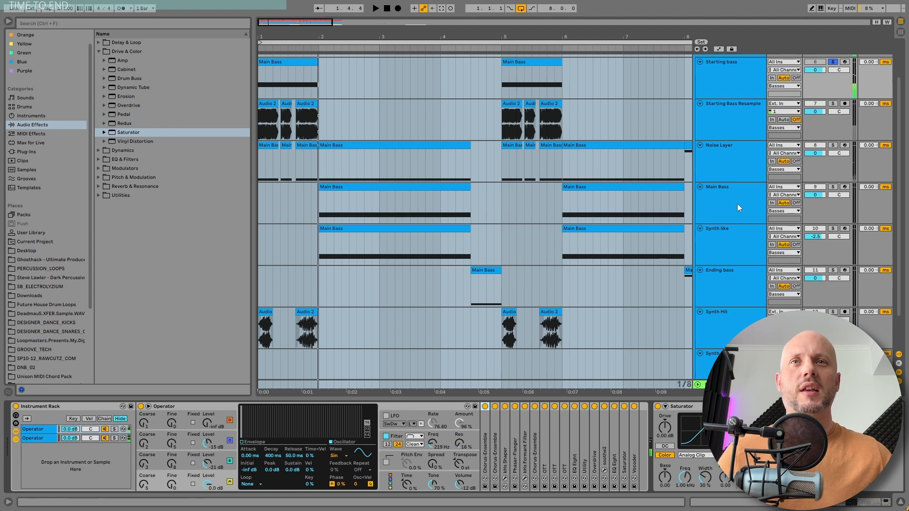
{"action": "left_click", "coordinate": [735, 189]}
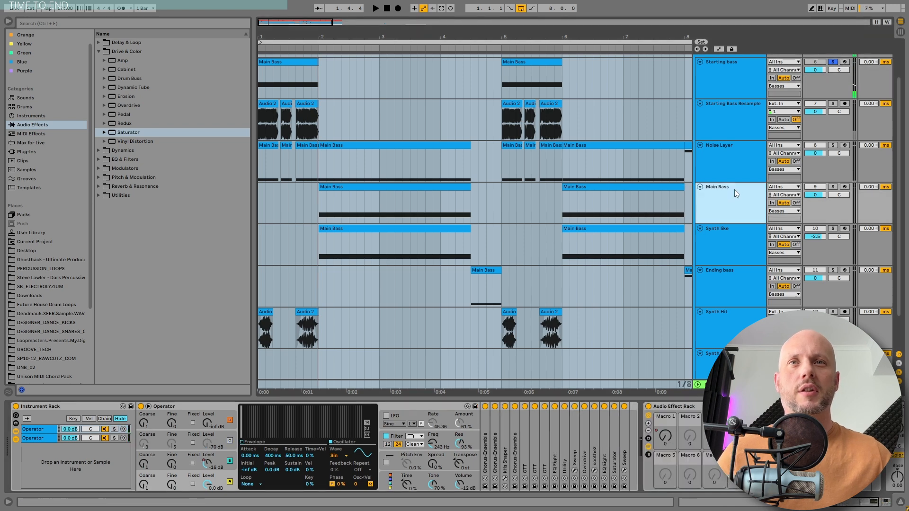
Open the kHs Formant Filter on Starting bass, play the track with its current settings, and close the plug-in window.
{"action": "left_click", "coordinate": [731, 87]}
{"action": "double_click", "coordinate": [529, 444]}
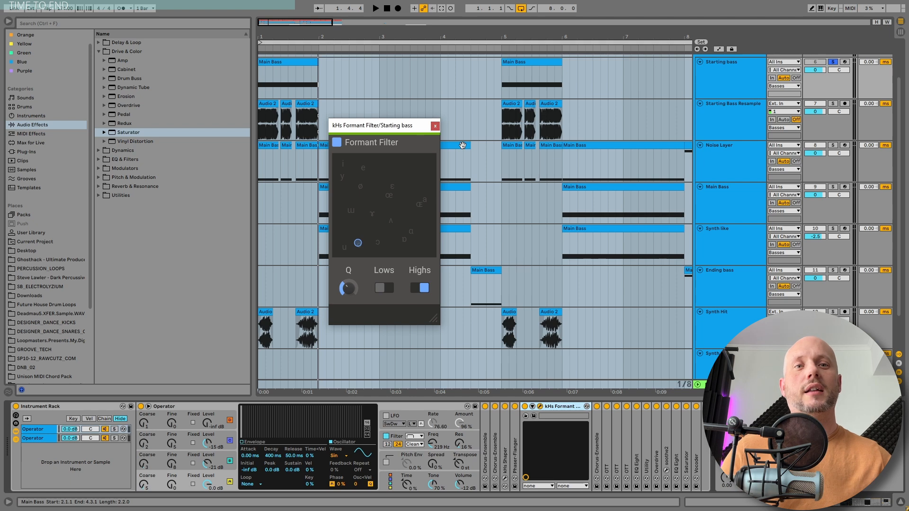
{"action": "key", "text": "space"}
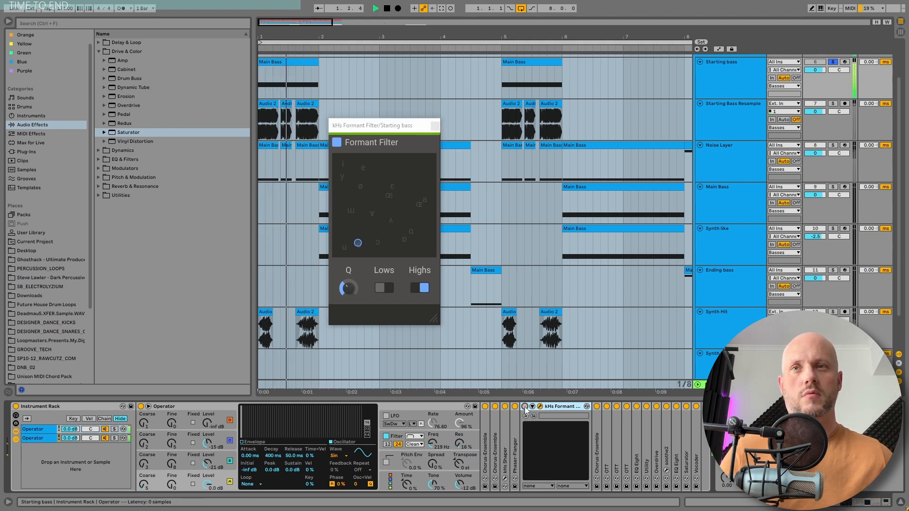
{"action": "key", "text": "space"}
{"action": "left_click", "coordinate": [436, 126]}
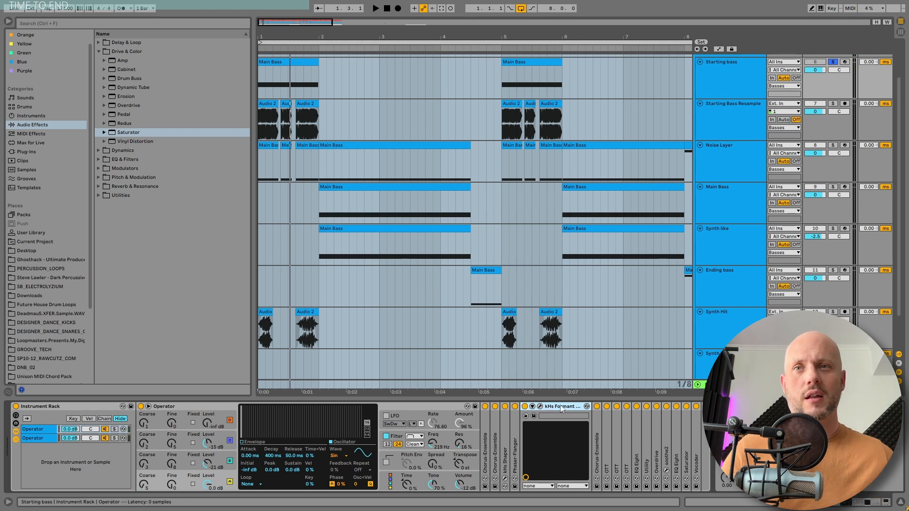
Solo Starting Bass Resample, play it from its first clip, and unfold its Spectral Time device.
{"action": "left_click", "coordinate": [707, 132]}
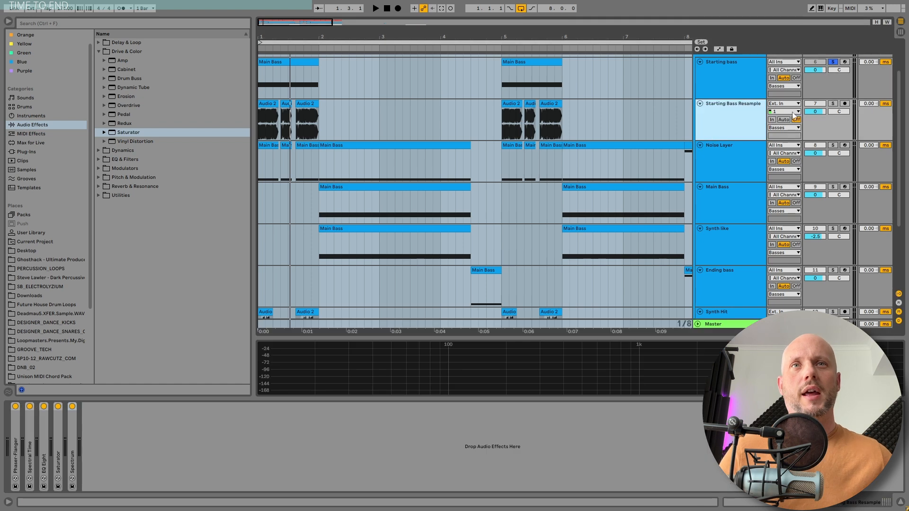
{"action": "left_click", "coordinate": [833, 103]}
{"action": "key", "text": "space"}
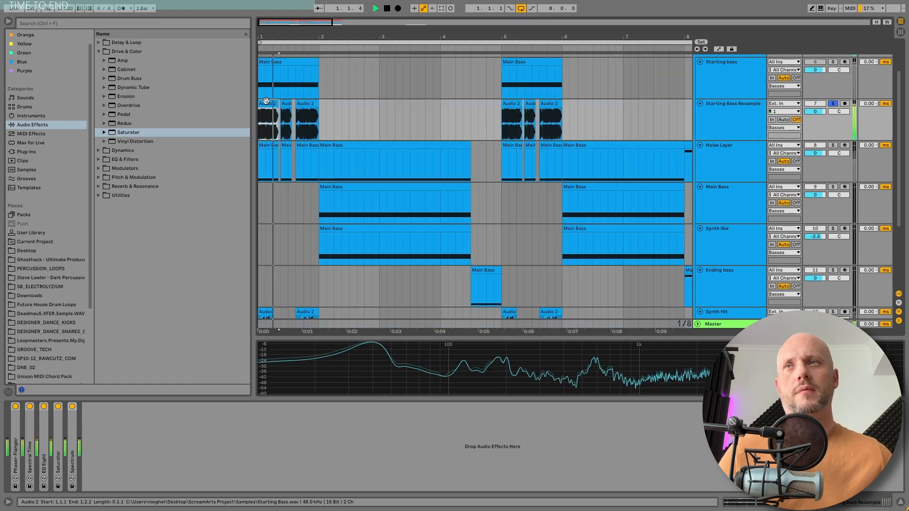
{"action": "double_click", "coordinate": [31, 439]}
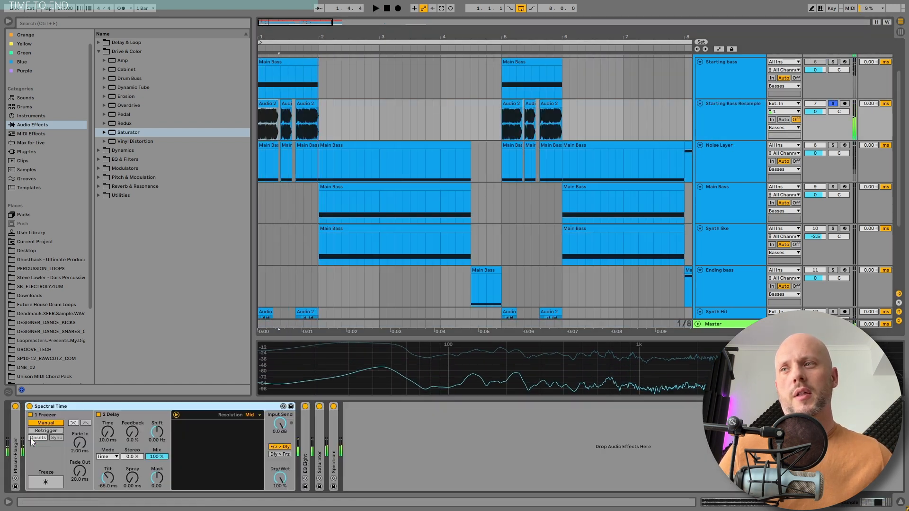
Play Starting Bass Resample with Spectral Time bypassed and switched on to compare.
{"action": "left_click", "coordinate": [29, 407]}
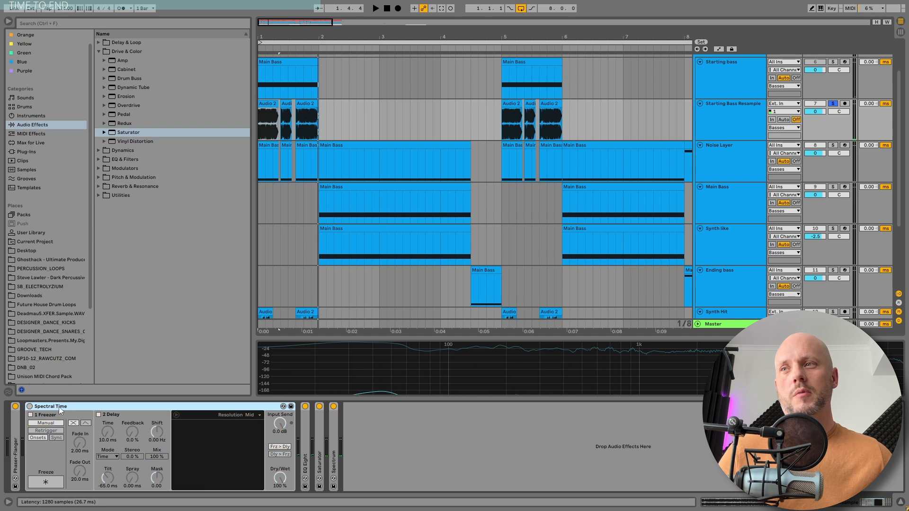
{"action": "key", "text": "space"}
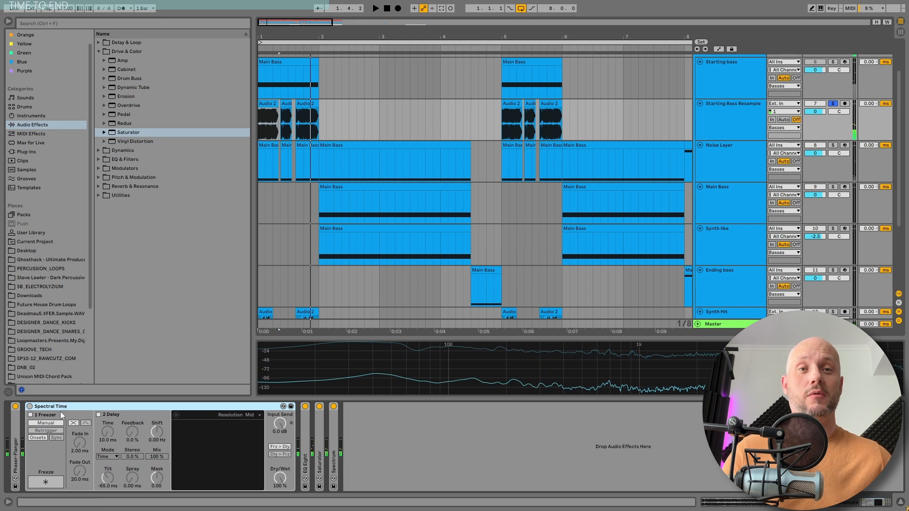
{"action": "left_click", "coordinate": [29, 407]}
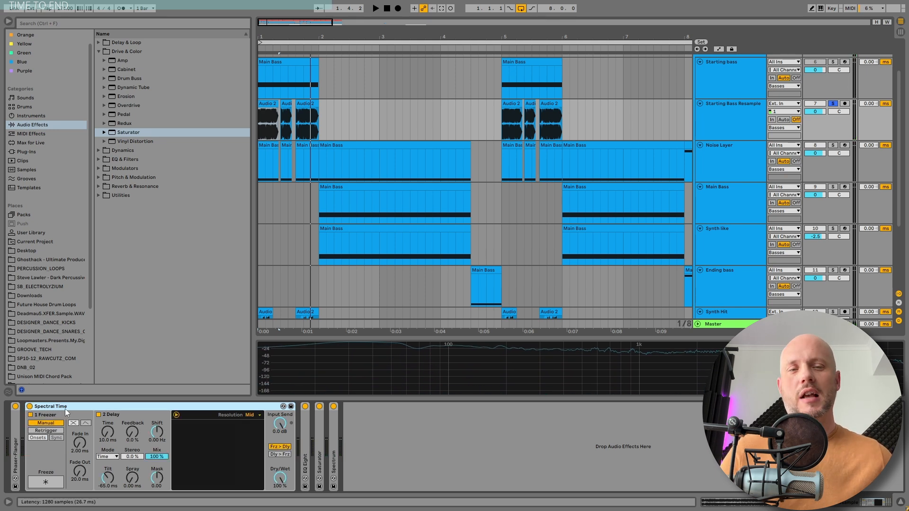
{"action": "key", "text": "space"}
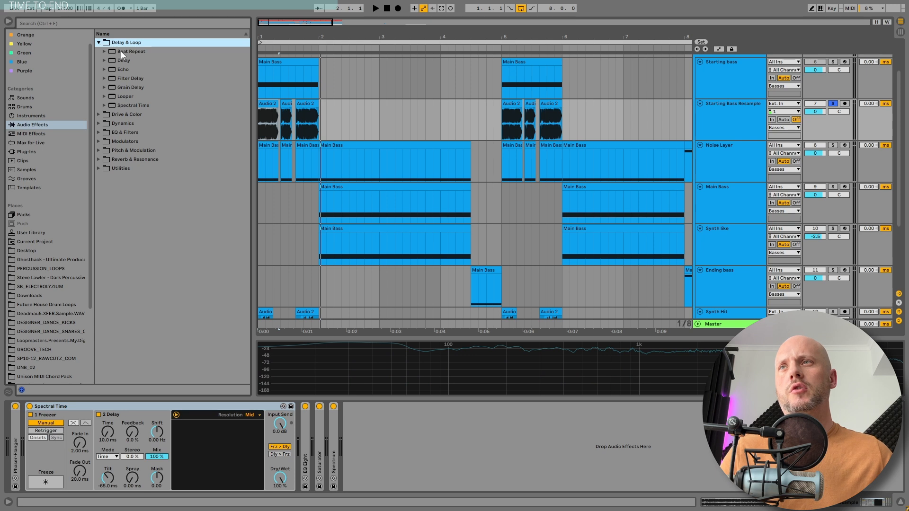
Replace Spectral Time on Starting Bass Resample with a default instance, setting its delay Mix and Dry/Wet to 100%.
{"action": "left_click", "coordinate": [130, 105]}
{"action": "key", "text": "space"}
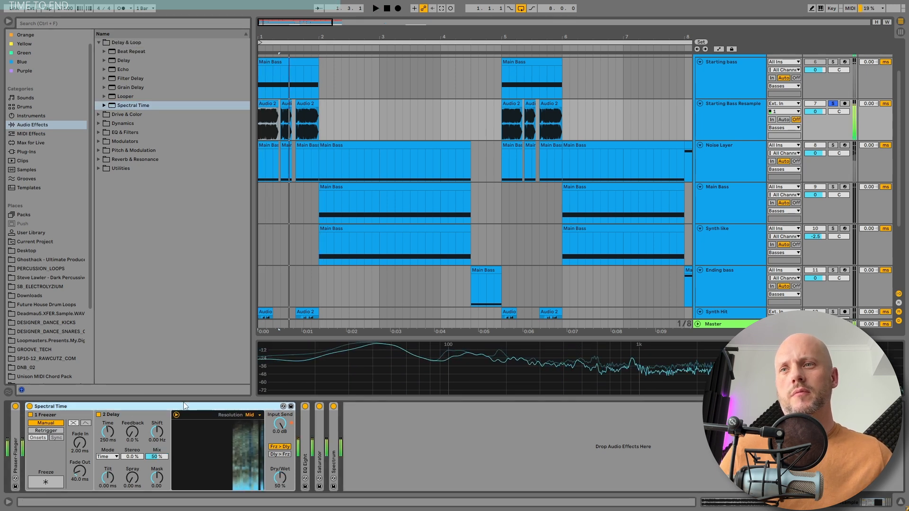
{"action": "left_click_drag", "start_coordinate": [280, 477], "coordinate": [282, 477]}
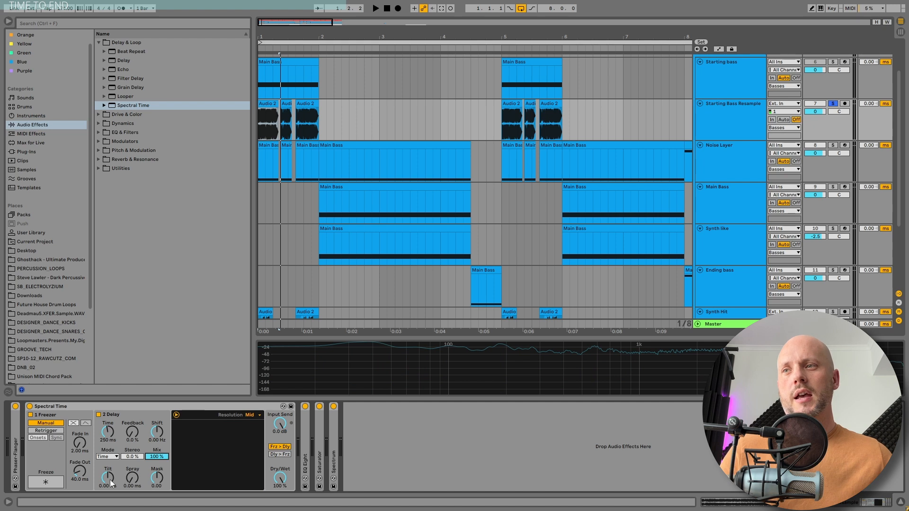
Raise the Spectral Time delay's Tilt to about 75.6 ms and play the resampled bass to hear it.
{"action": "key", "text": "space"}
{"action": "left_click_drag", "start_coordinate": [110, 481], "coordinate": [110, 452]}
{"action": "key", "text": "space"}
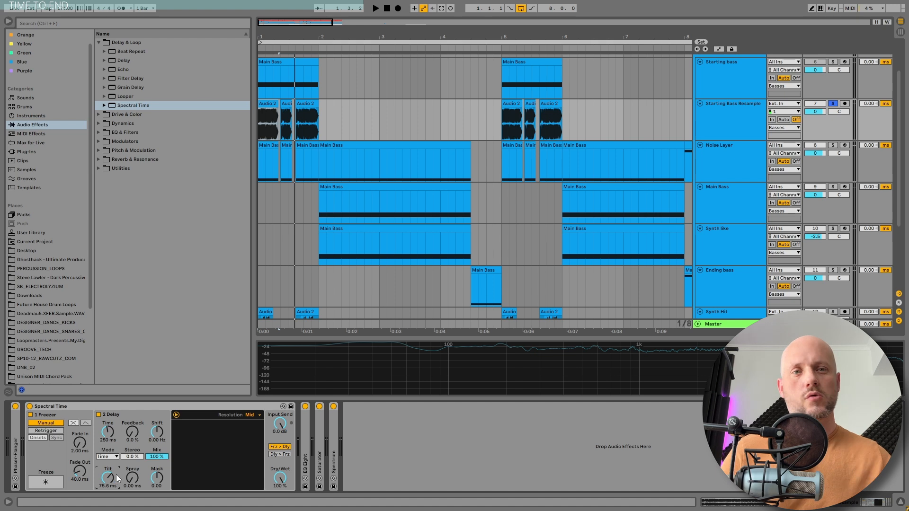
{"action": "key", "text": "space"}
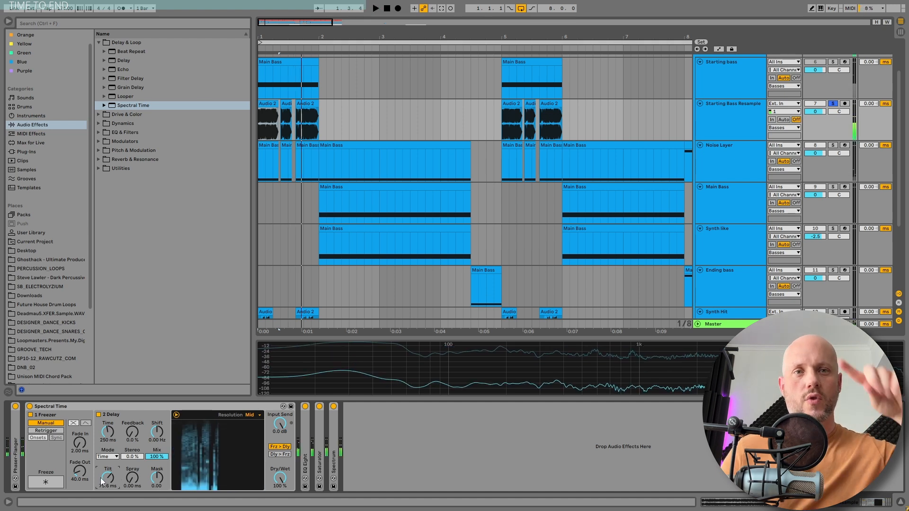
Lower the Spectral Time delay's Tilt to about -87.3 ms while playing the resampled bass.
{"action": "mouse_move", "coordinate": [101, 481]}
{"action": "left_mouse_down"}
{"action": "mouse_move", "coordinate": [101, 502]}
{"action": "mouse_move", "coordinate": [101, 487]}
{"action": "left_mouse_up"}
{"action": "key", "text": "space"}
{"action": "key", "text": "space"}
{"action": "key", "text": "space"}
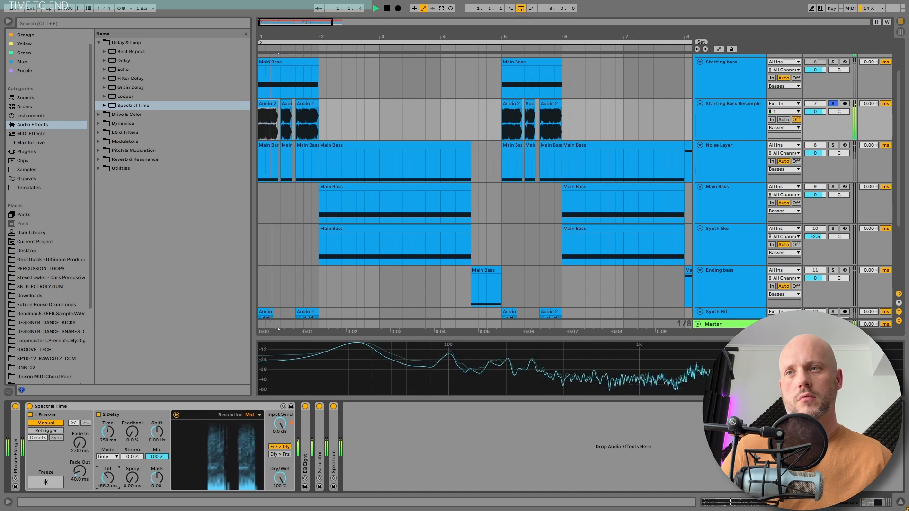
{"action": "left_click_drag", "start_coordinate": [104, 479], "coordinate": [104, 487]}
{"action": "key", "text": "space"}
{"action": "key", "text": "space"}
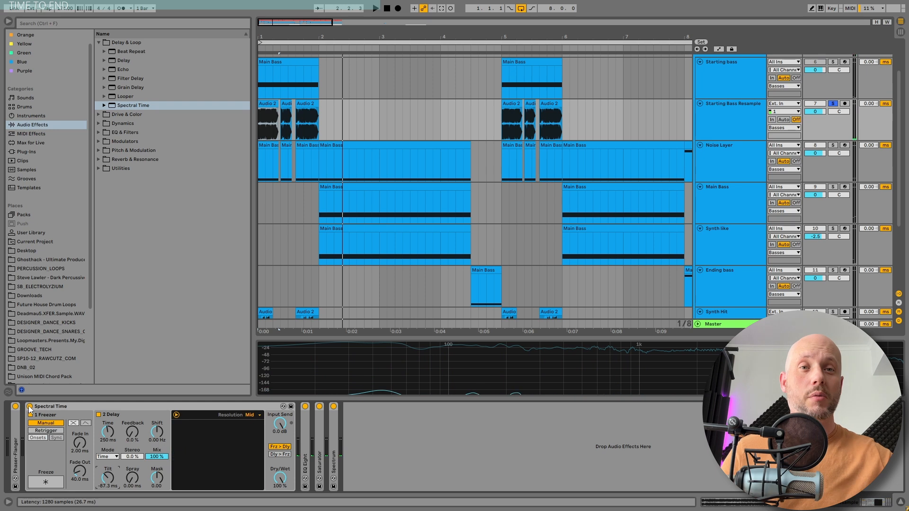
Add two Disperser plug-ins after the bypassed Spectral Time and play the resampled bass through them.
{"action": "left_click", "coordinate": [26, 152]}
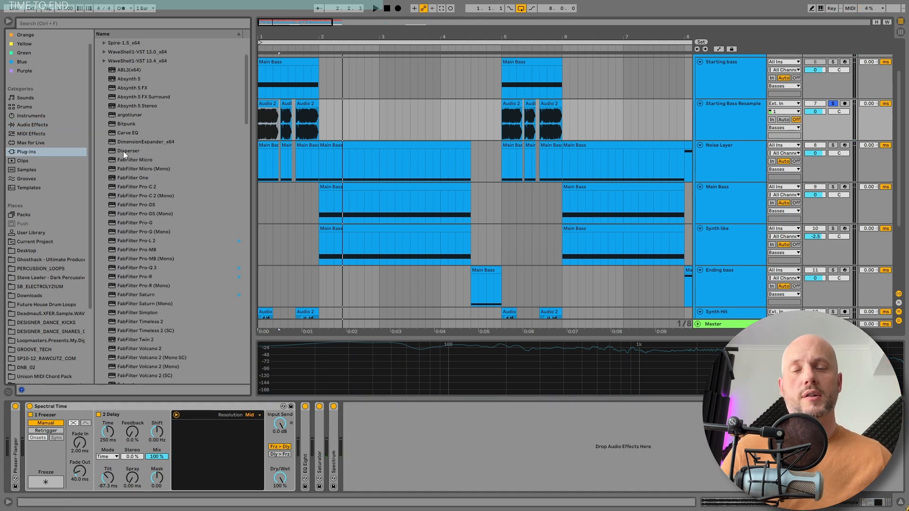
{"action": "left_click_drag", "start_coordinate": [124, 152], "coordinate": [298, 453]}
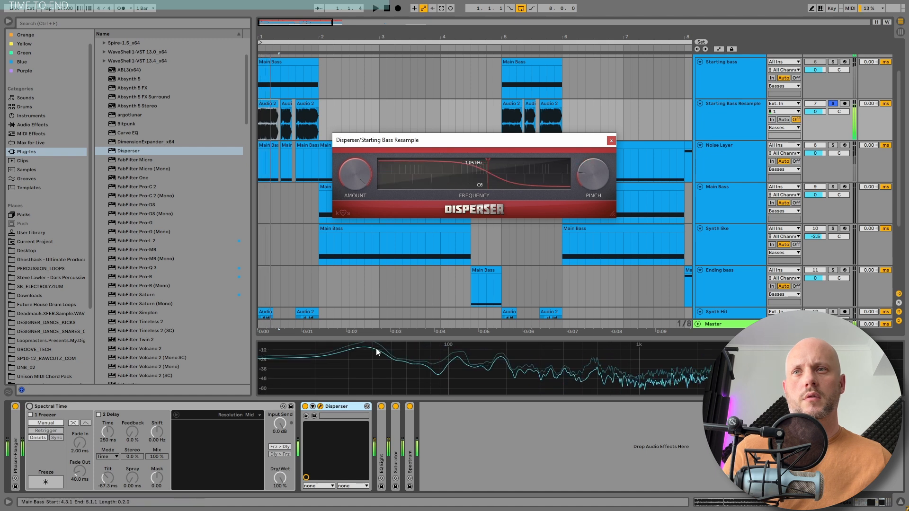
{"action": "key", "text": "ctrl+d"}
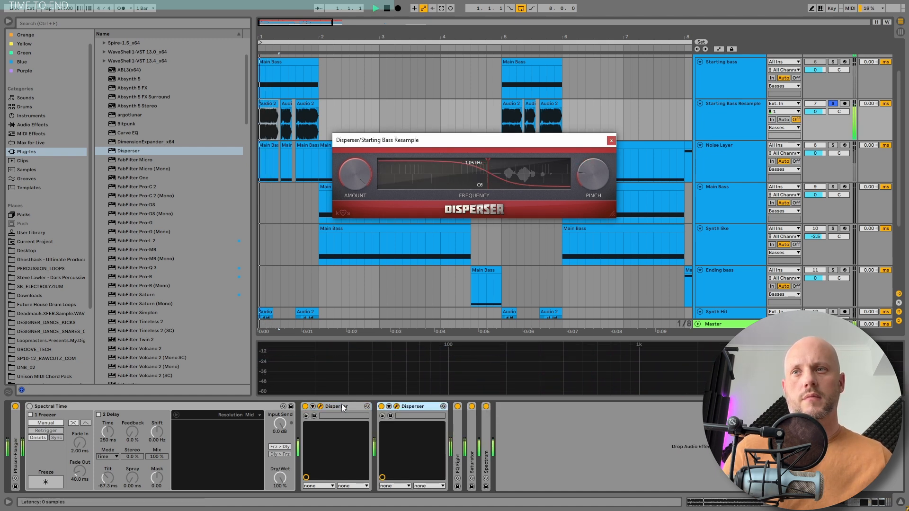
{"action": "key", "text": "space"}
{"action": "key", "text": "space"}
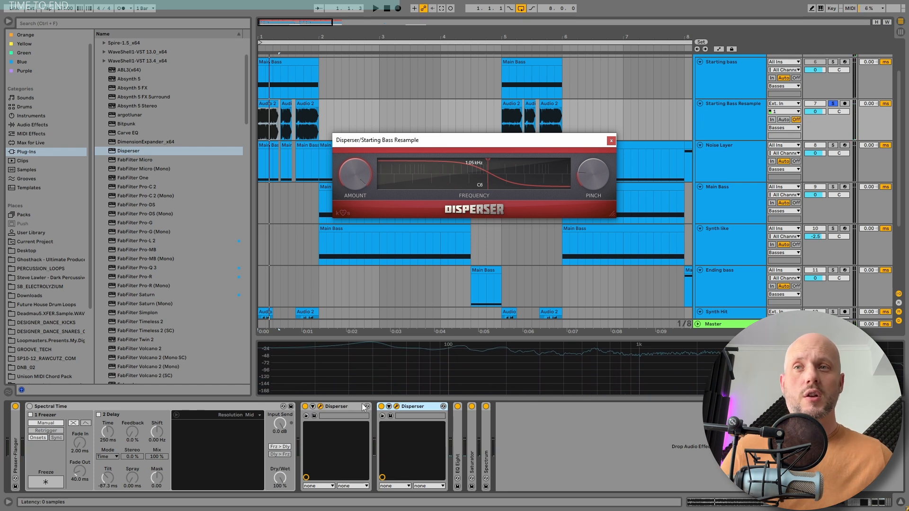
Bypass both Dispersers, switch Spectral Time on, and play the resampled bass to compare.
{"action": "left_click", "coordinate": [381, 406]}
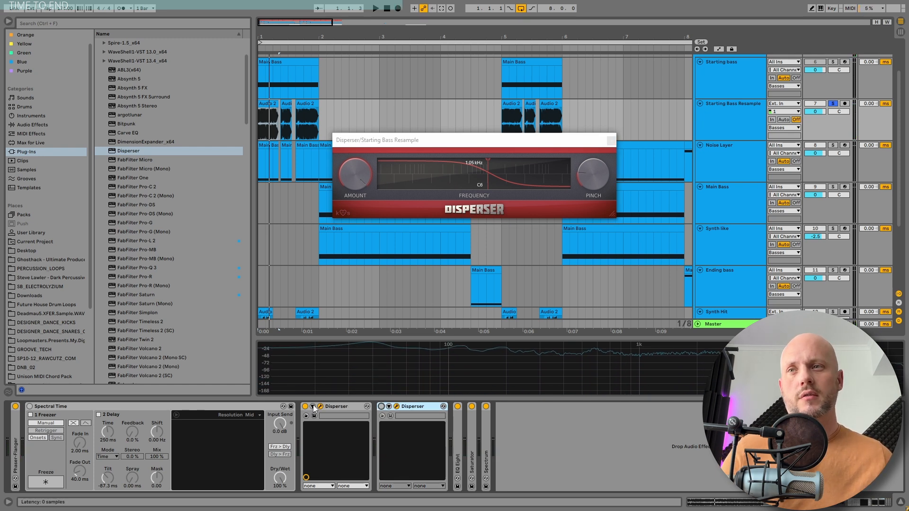
{"action": "left_click", "coordinate": [305, 406]}
{"action": "left_click", "coordinate": [68, 408]}
{"action": "left_click", "coordinate": [29, 406]}
{"action": "key", "text": "space"}
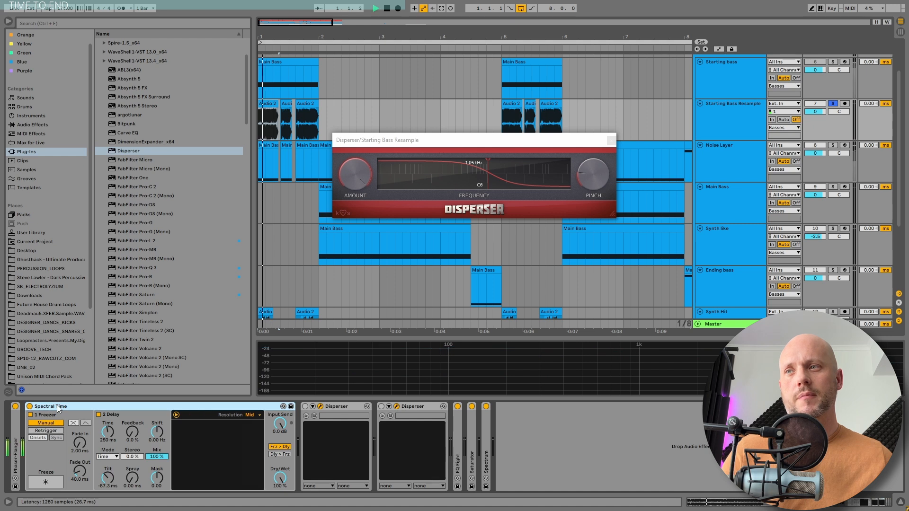
{"action": "key", "text": "space"}
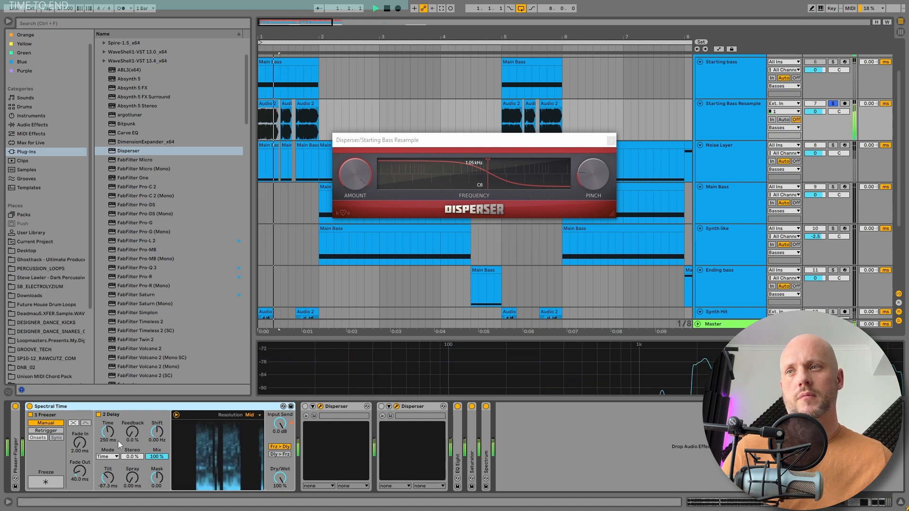
Reduce the Spectral Time delay's Time to 10.0 ms and play the resampled bass.
{"action": "left_click_drag", "start_coordinate": [108, 433], "coordinate": [109, 474]}
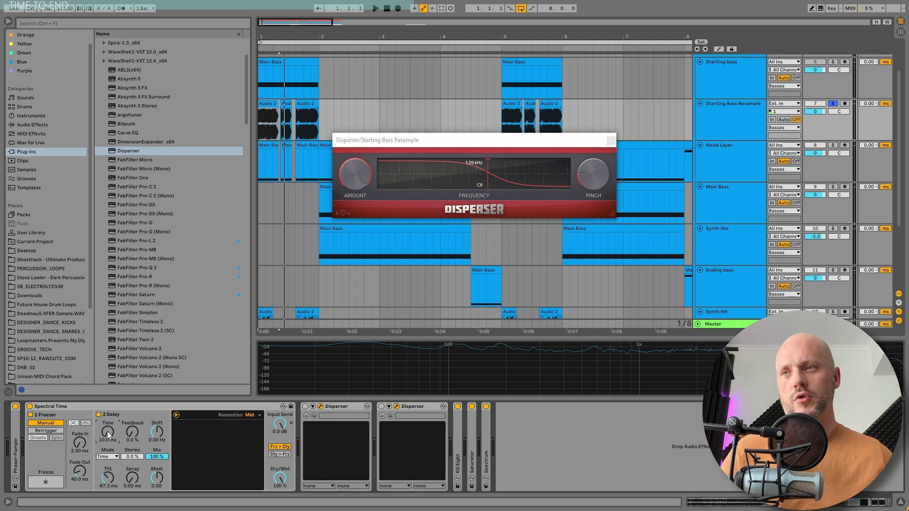
{"action": "key", "text": "space"}
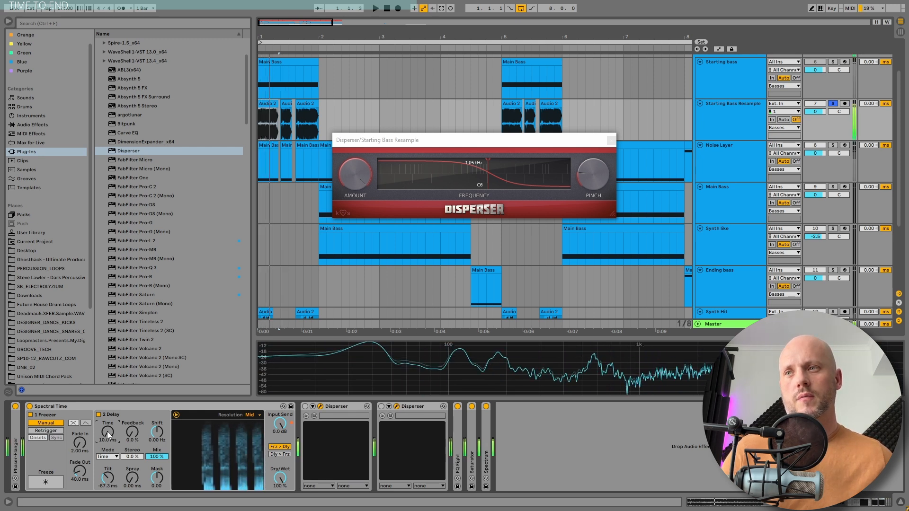
{"action": "key", "text": "space"}
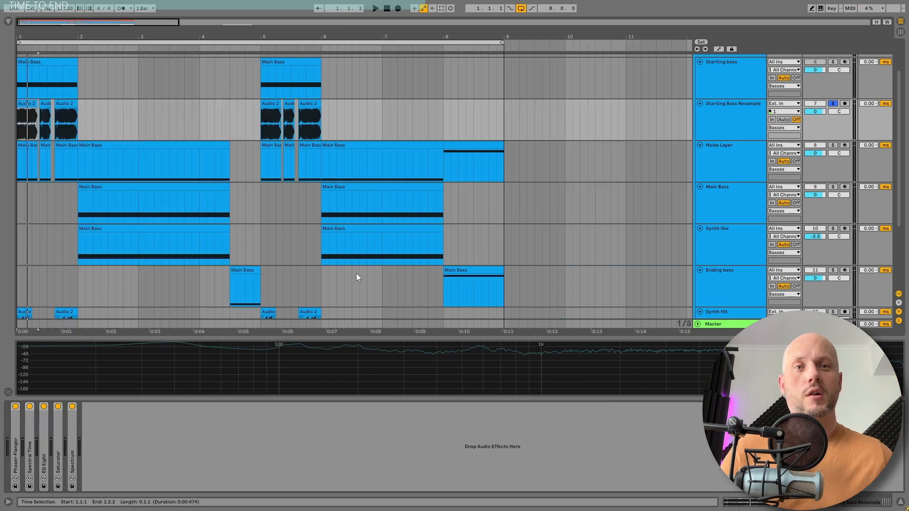
Move the solo from the Starting bass track to Main Bass and play the Main Bass clip at bar 6.
{"action": "scroll", "coordinate": [606, 230], "scroll_direction": "up", "scroll_amount": 2}
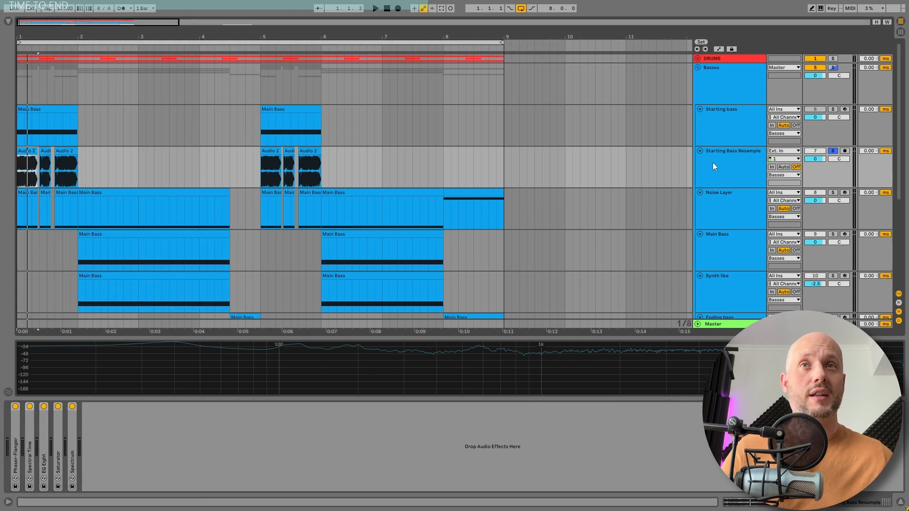
{"action": "left_click", "coordinate": [736, 122]}
{"action": "key", "text": "s"}
{"action": "scroll", "coordinate": [745, 222], "scroll_direction": "down", "scroll_amount": 1}
{"action": "left_click", "coordinate": [745, 223]}
{"action": "key", "text": "s"}
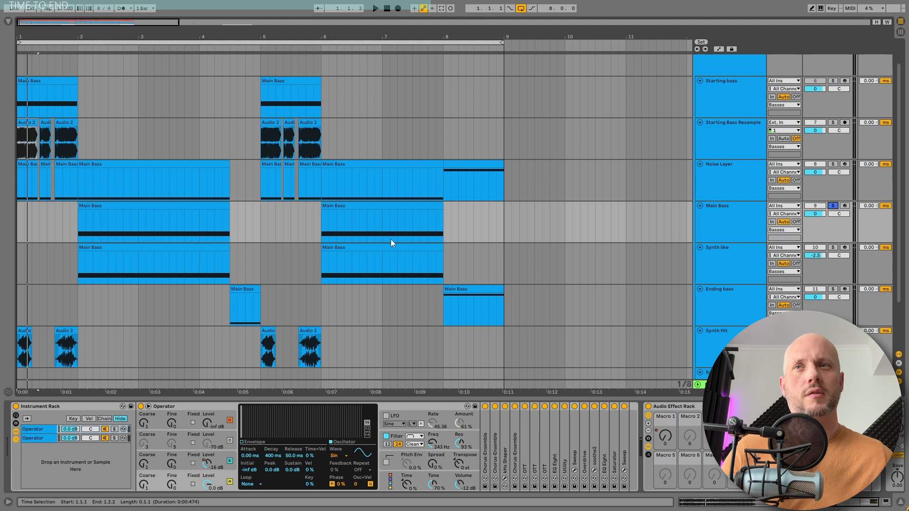
{"action": "left_click", "coordinate": [393, 240]}
{"action": "key", "text": "space"}
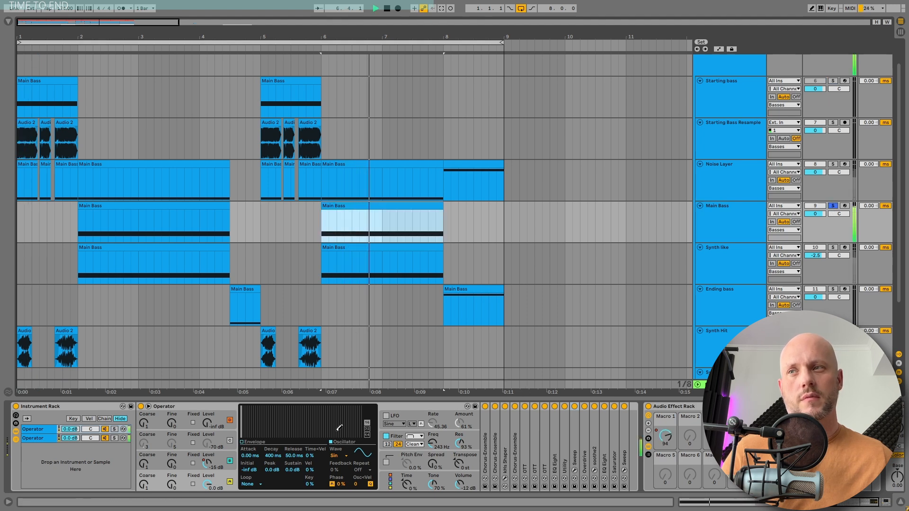
Solo each of the two Operator chains in Main Bass's Instrument Rack and play the clip to hear each alone.
{"action": "left_click", "coordinate": [114, 439]}
{"action": "key", "text": "space"}
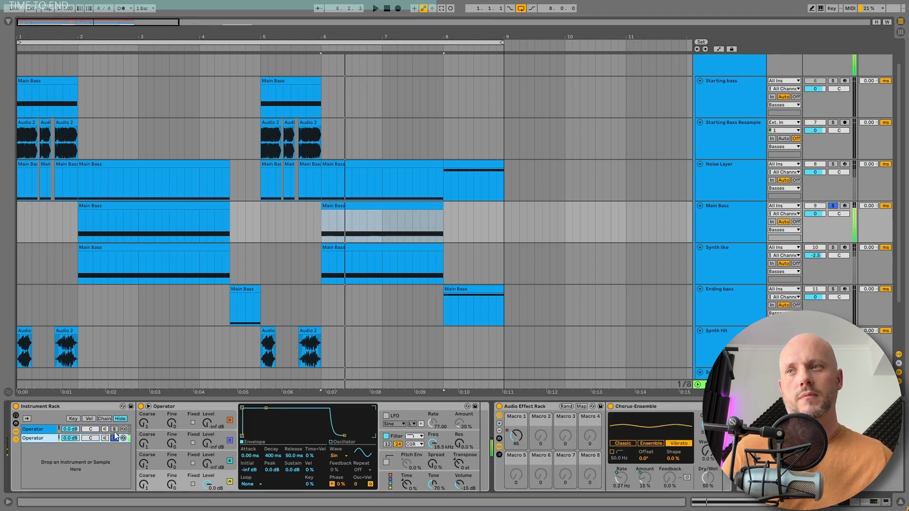
{"action": "key", "text": "space"}
{"action": "left_click", "coordinate": [115, 429]}
{"action": "key", "text": "space"}
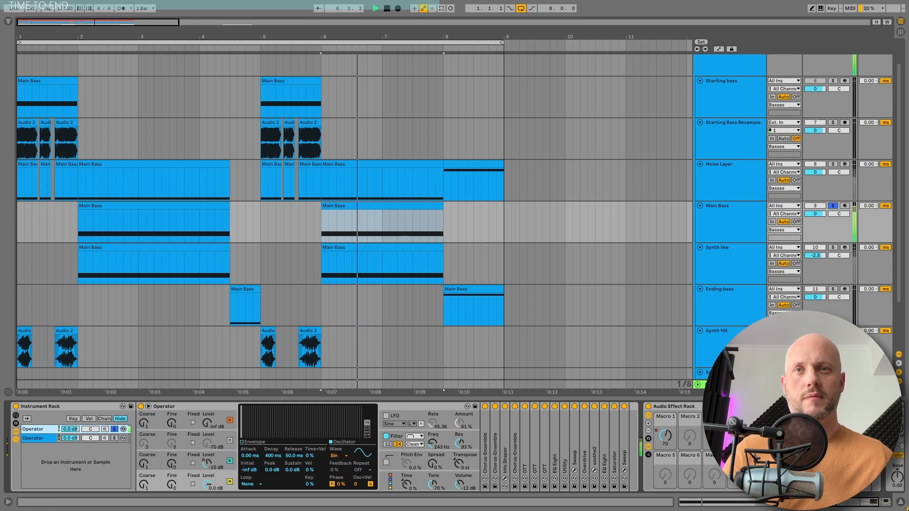
Compare the sound with Operator's oscillator B off and on, and show the Osc-B Level automation on Main Bass.
{"action": "left_click", "coordinate": [230, 460]}
{"action": "left_click", "coordinate": [232, 459]}
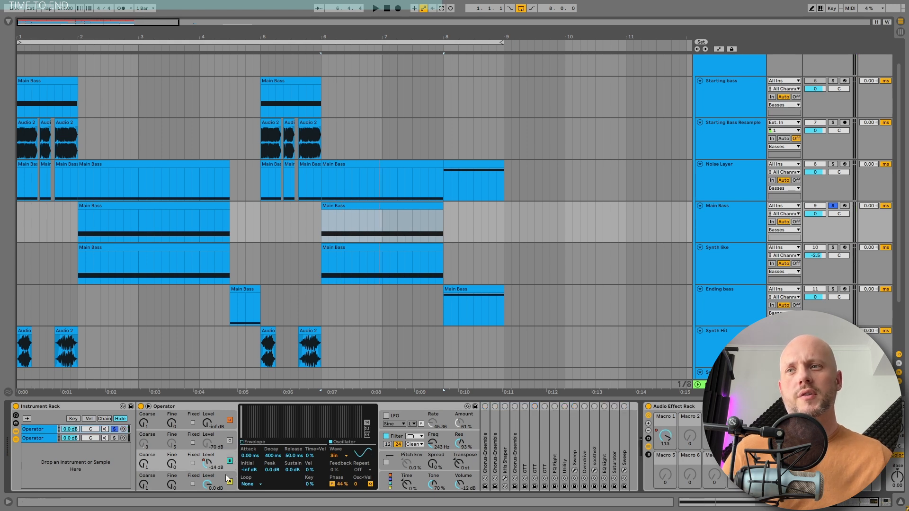
{"action": "left_click", "coordinate": [226, 474]}
{"action": "left_click", "coordinate": [223, 454]}
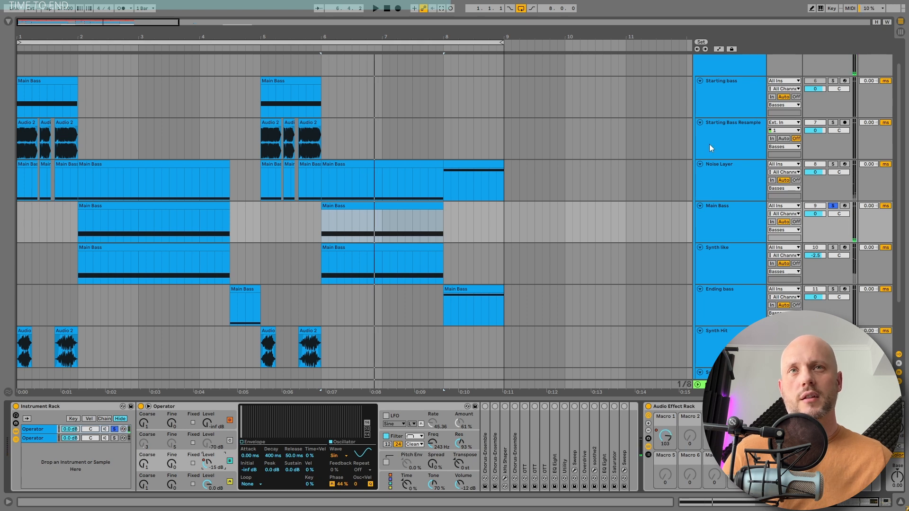
{"action": "key", "text": "a"}
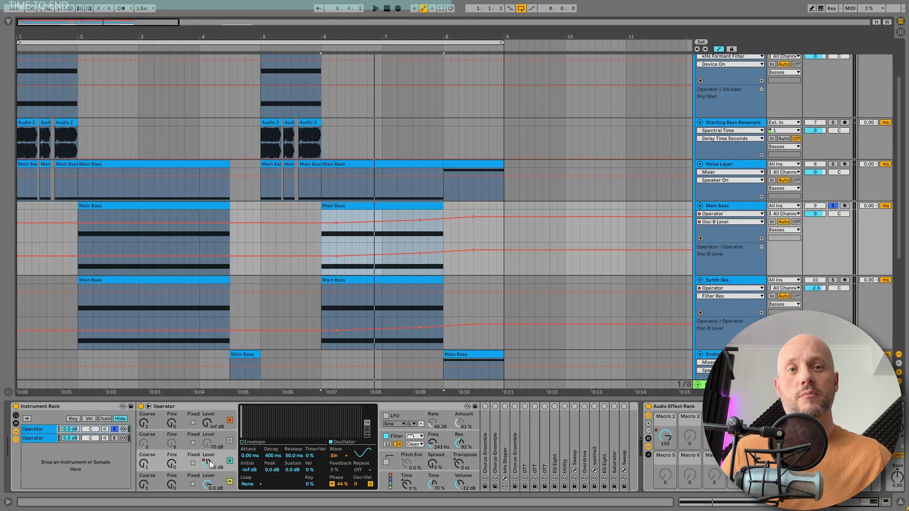
Bypass the effects after Operator and play the Main Bass clip, comparing it with kHs Shaper switched on and opened.
{"action": "left_click", "coordinate": [390, 406]}
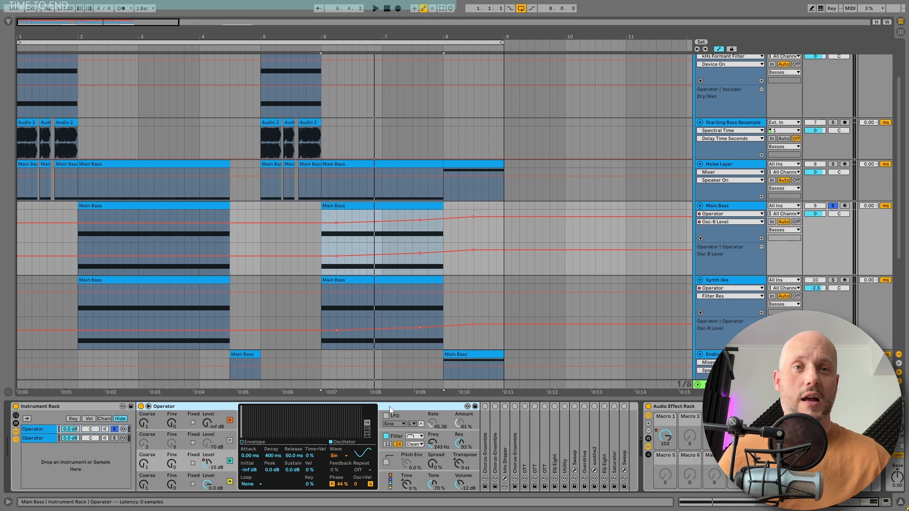
{"action": "key", "text": "space"}
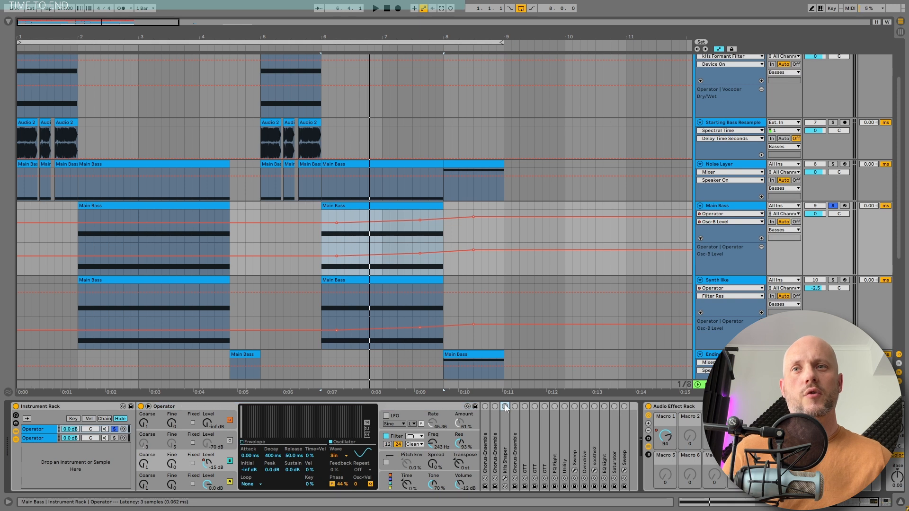
{"action": "double_click", "coordinate": [506, 422]}
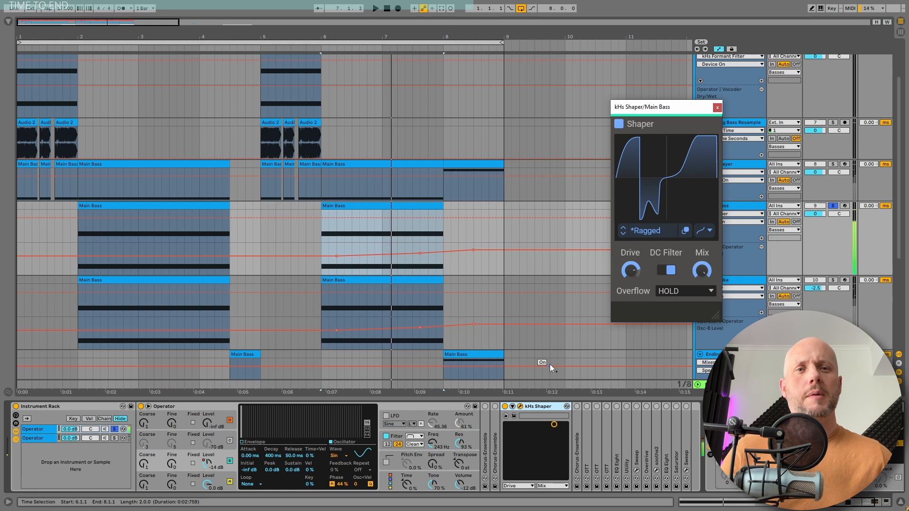
Expand the two Chorus-Ensemble devices before kHs Shaper, switch them on and play the Main Bass clip.
{"action": "double_click", "coordinate": [484, 428]}
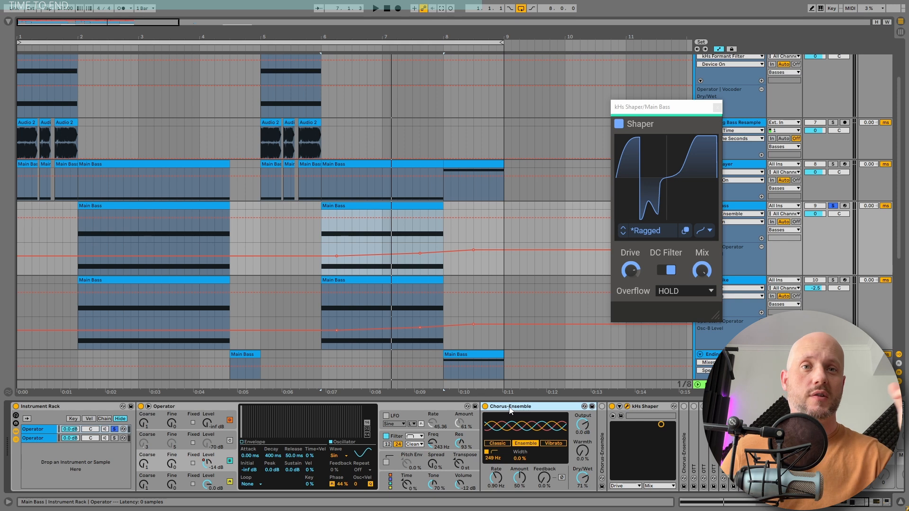
{"action": "key", "text": "space"}
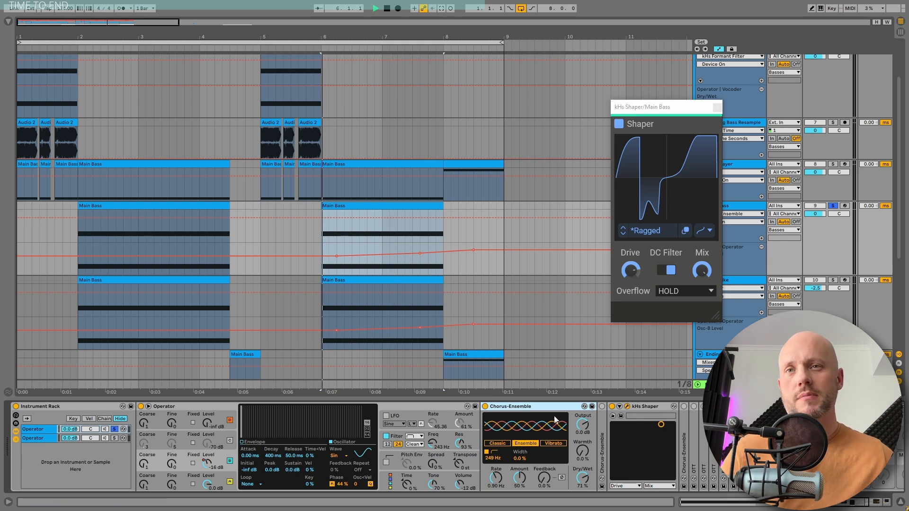
{"action": "double_click", "coordinate": [605, 423]}
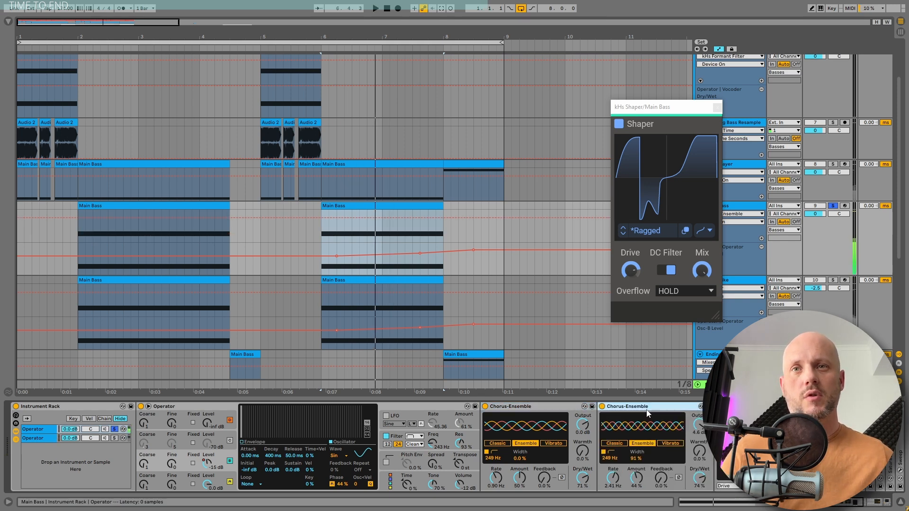
{"action": "scroll", "coordinate": [439, 427], "scroll_direction": "down", "scroll_amount": 6}
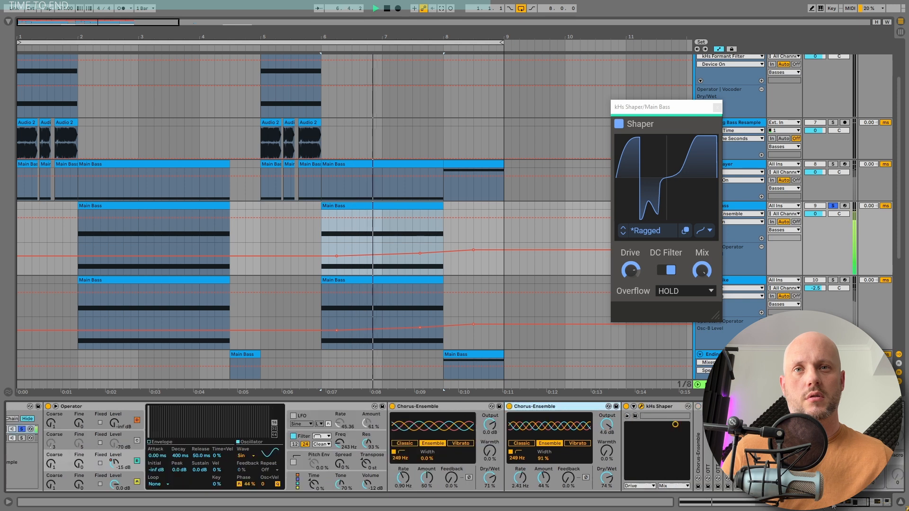
Expand the Chorus-Ensemble after kHs Shaper, switch it on and play the Main Bass clip.
{"action": "left_click", "coordinate": [338, 406]}
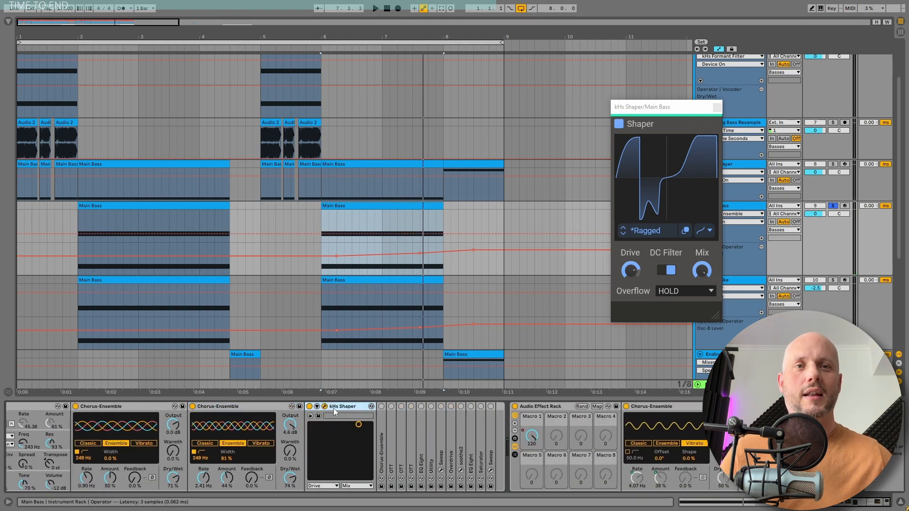
{"action": "double_click", "coordinate": [384, 422]}
{"action": "left_click", "coordinate": [382, 407]}
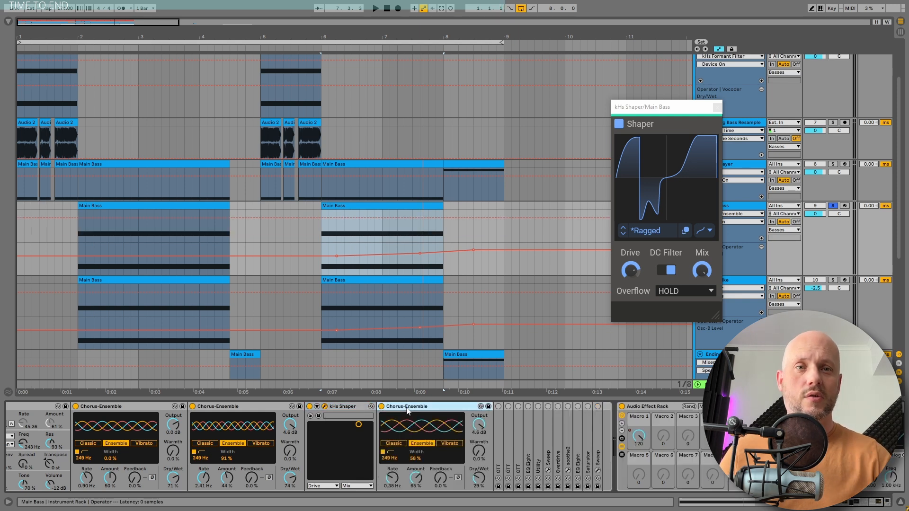
{"action": "key", "text": "space"}
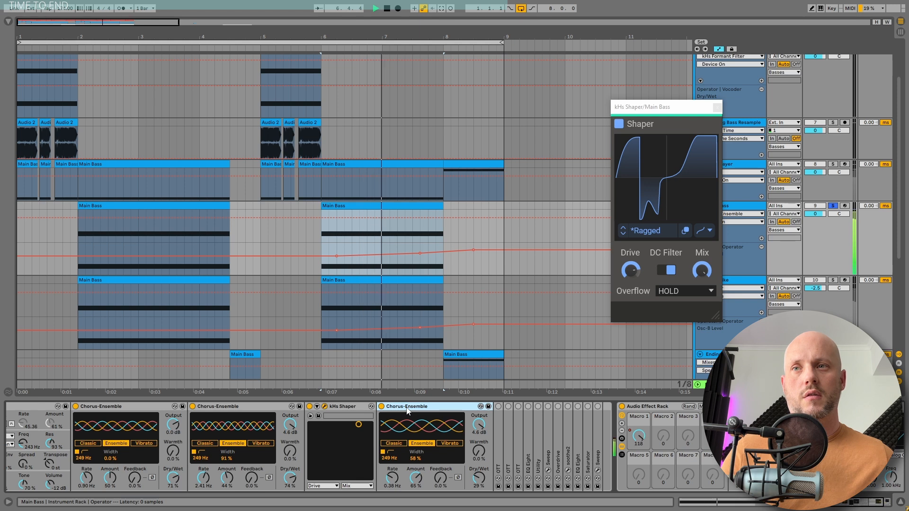
{"action": "key", "text": "space"}
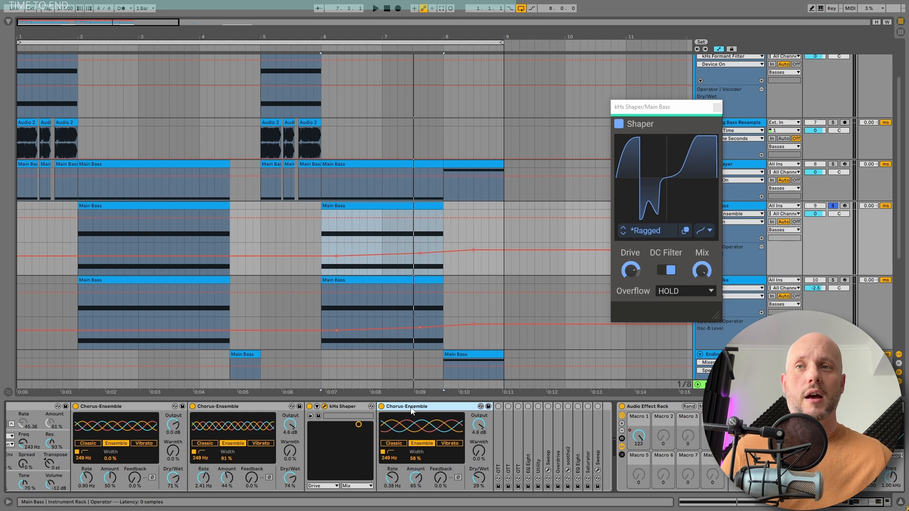
{"action": "key", "text": "space"}
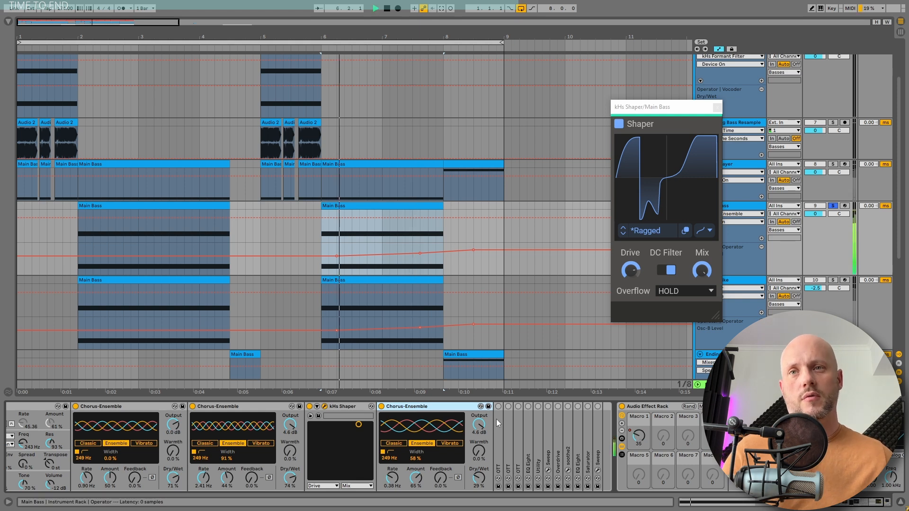
Switch on the three OTT compressors, expand the third one and play the Main Bass clip through them.
{"action": "left_click", "coordinate": [498, 417]}
{"action": "key", "text": "space"}
{"action": "key", "text": "0"}
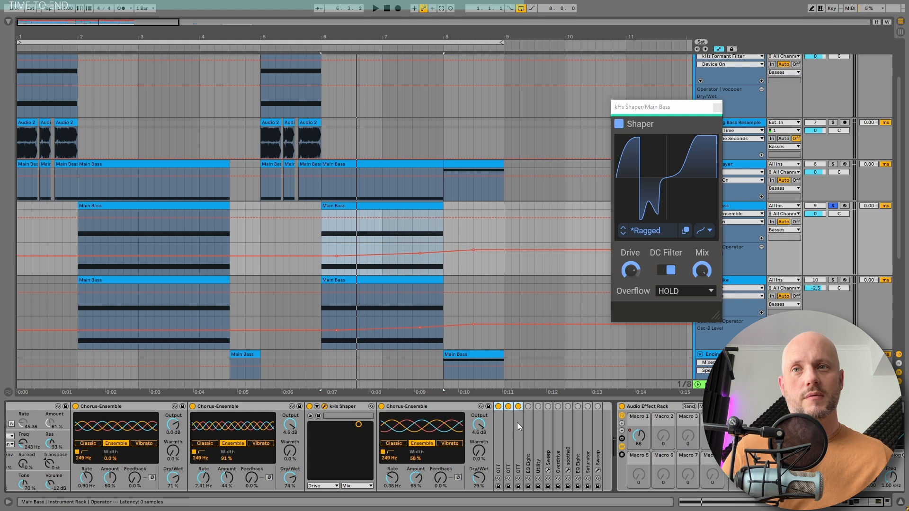
{"action": "double_click", "coordinate": [517, 422]}
{"action": "key", "text": "space"}
{"action": "left_click_drag", "start_coordinate": [850, 506], "coordinate": [866, 507]}
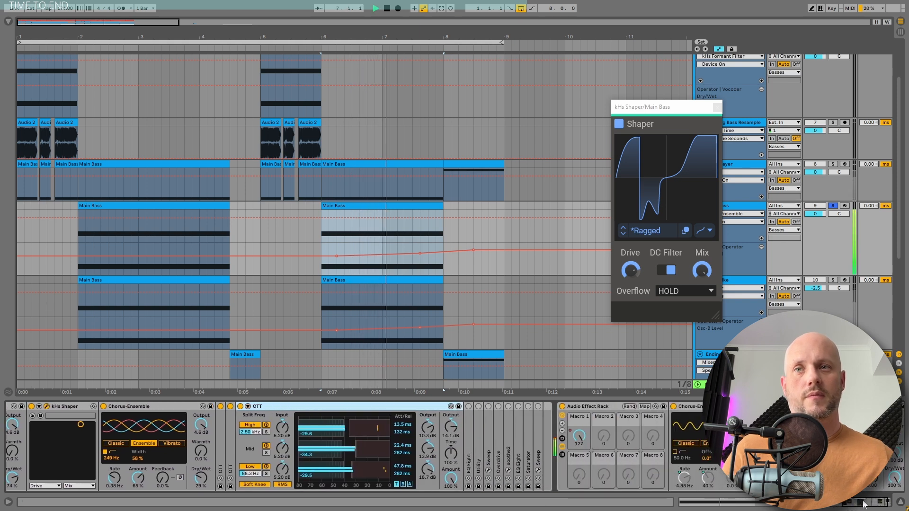
{"action": "key", "text": "space"}
{"action": "key", "text": "space"}
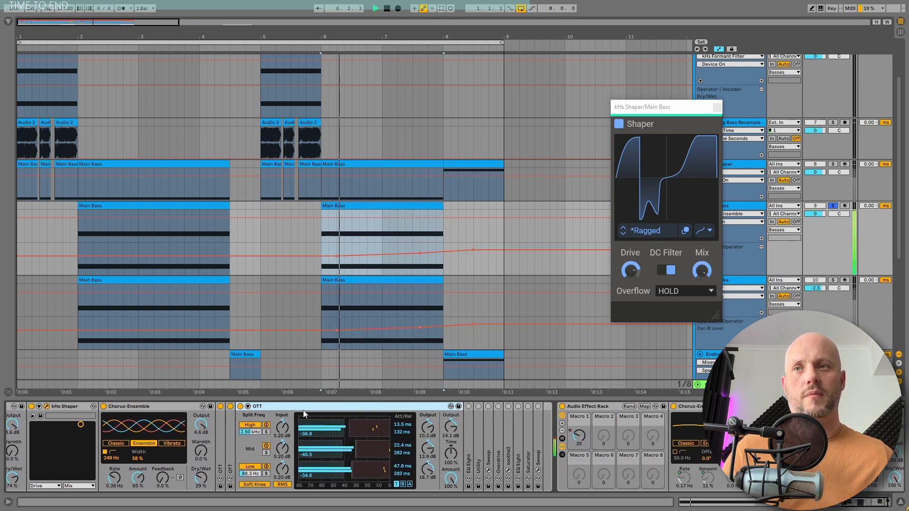
Collapse the third OTT, expand the active EQ Eight after it and play the Main Bass clip.
{"action": "double_click", "coordinate": [299, 409]}
{"action": "double_click", "coordinate": [252, 434]}
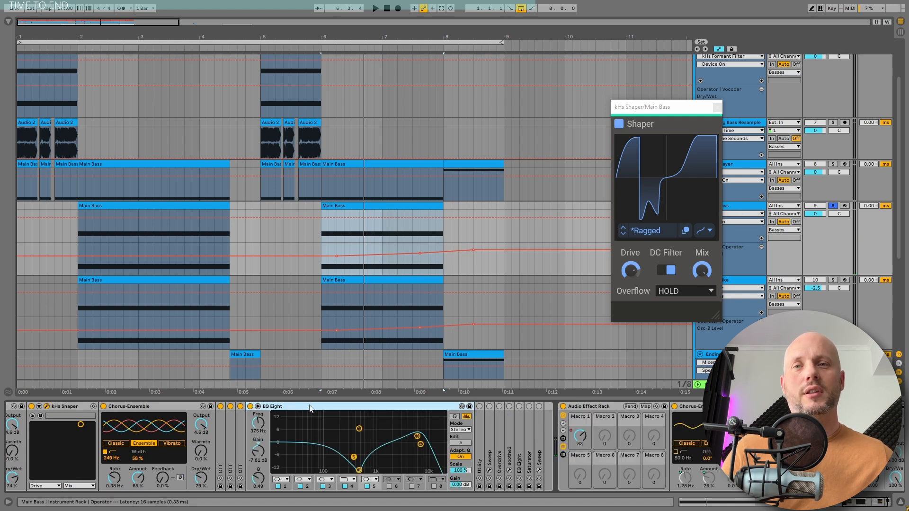
{"action": "key", "text": "space"}
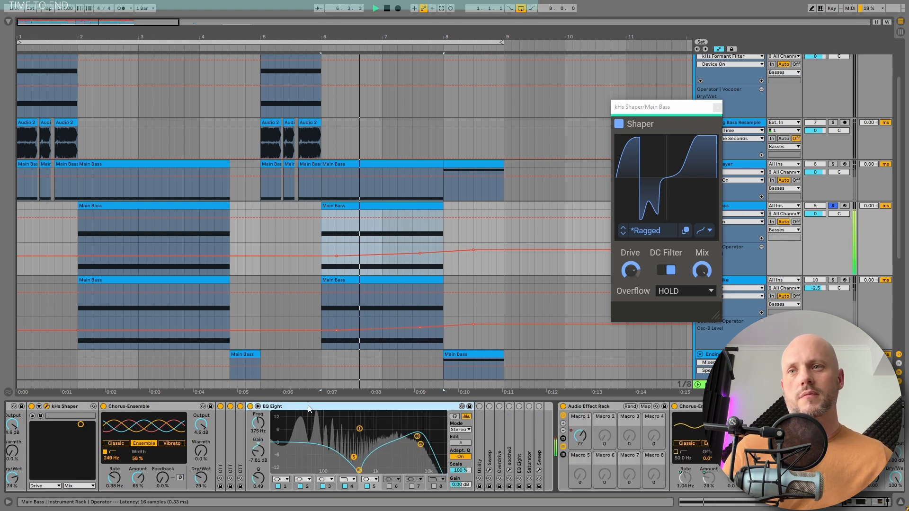
{"action": "key", "text": "space"}
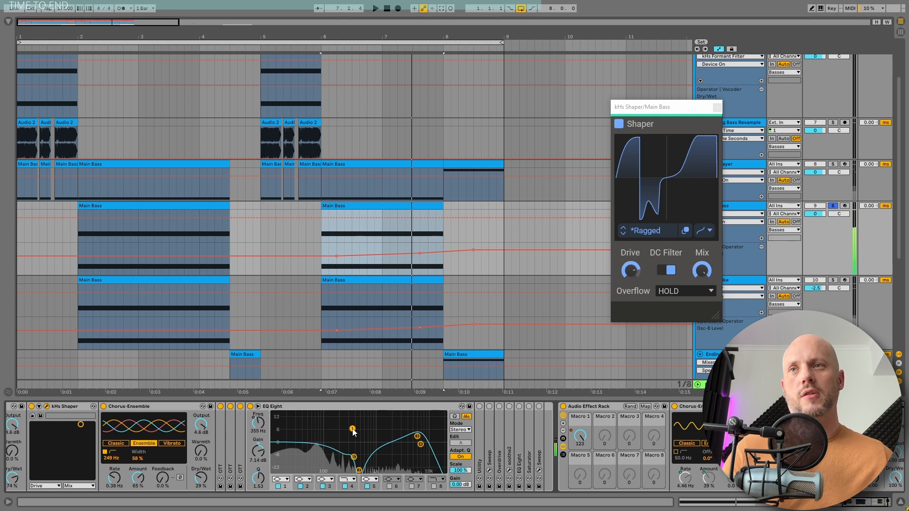
Show the frequency automation of EQ Eight's band 1, play the clip to watch it move, and collapse EQ Eight.
{"action": "left_click", "coordinate": [259, 422]}
{"action": "left_click", "coordinate": [353, 429]}
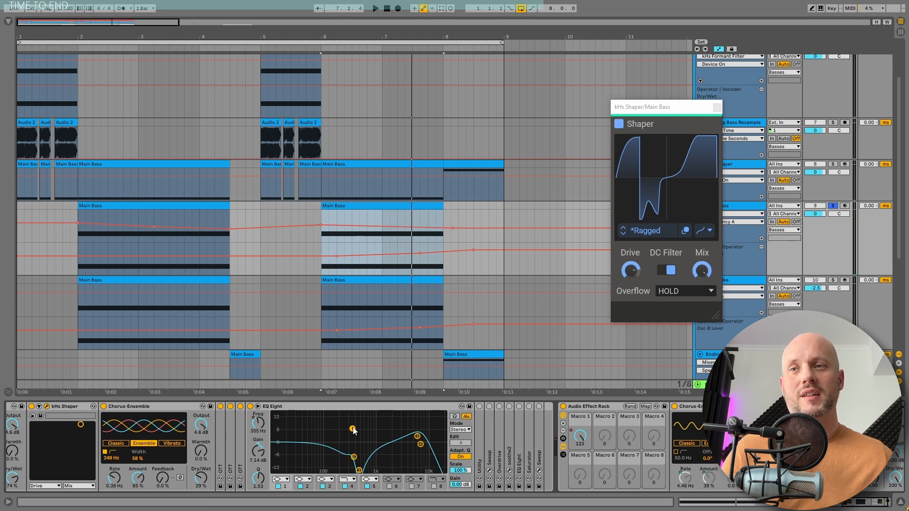
{"action": "left_click", "coordinate": [332, 407]}
{"action": "key", "text": "space"}
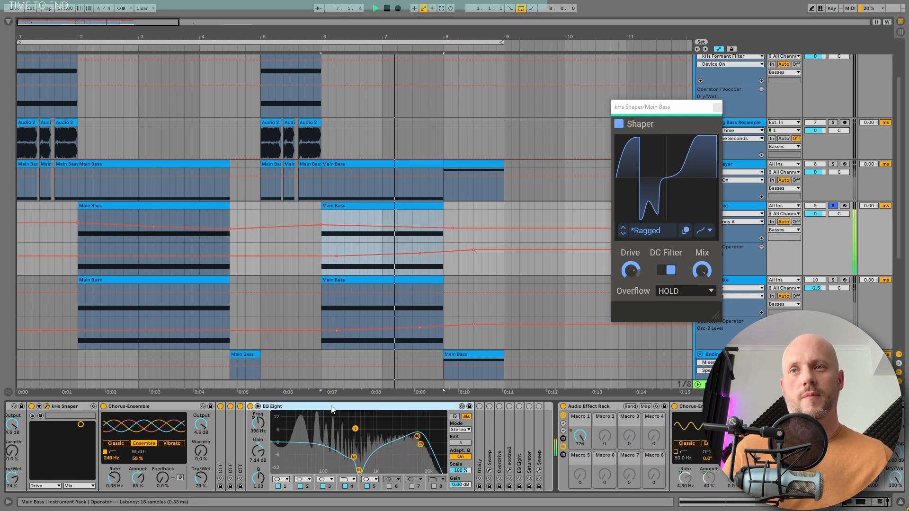
{"action": "key", "text": "space"}
{"action": "double_click", "coordinate": [332, 408]}
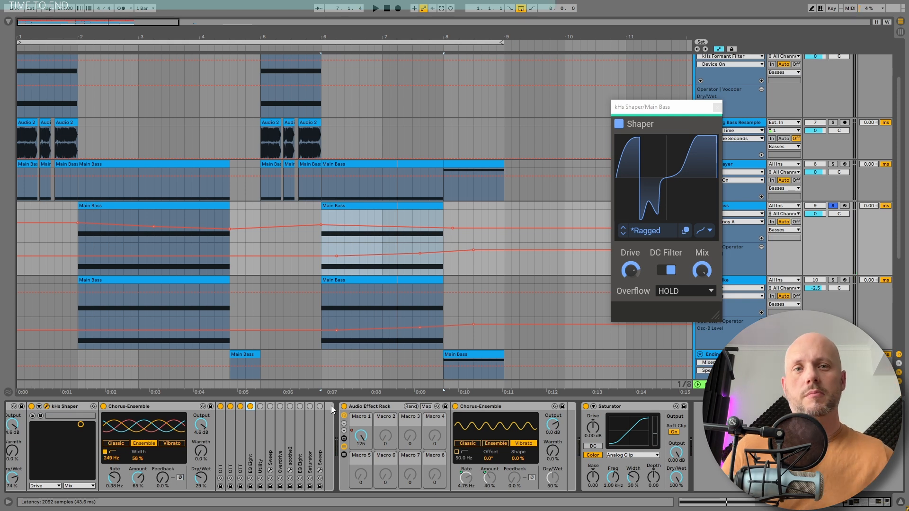
Expand the Utility after EQ Eight, keep it switched on and play the Main Bass clip.
{"action": "double_click", "coordinate": [261, 410]}
{"action": "key", "text": "space"}
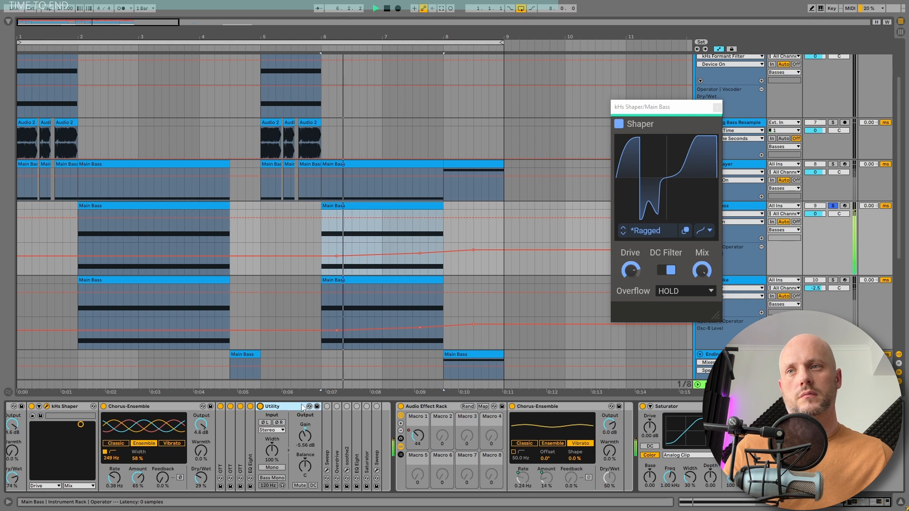
{"action": "key", "text": "space"}
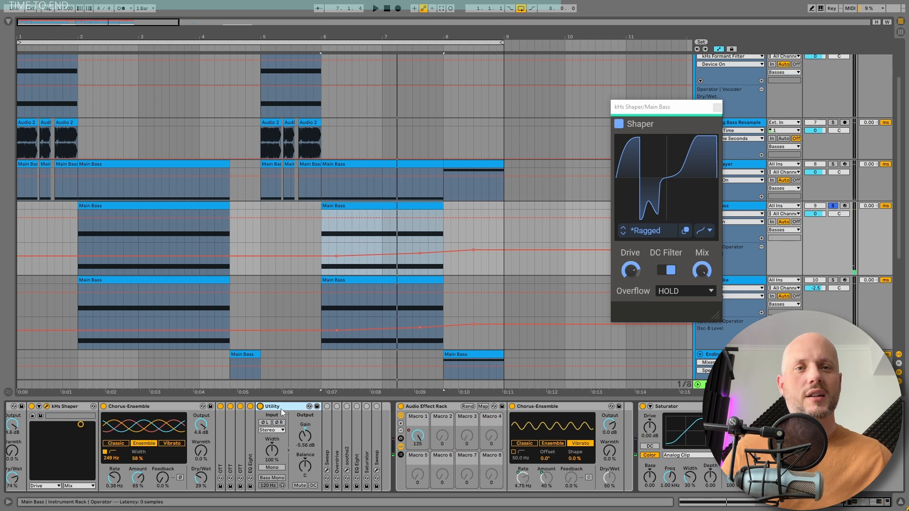
Expand Overdrive and play the Main Bass clip, comparing the sound with Overdrive off and on.
{"action": "double_click", "coordinate": [336, 425]}
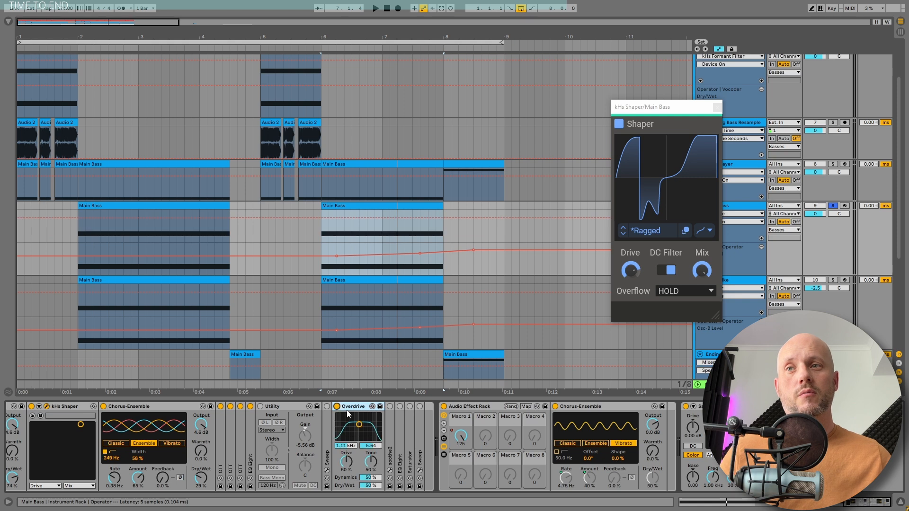
{"action": "key", "text": "space"}
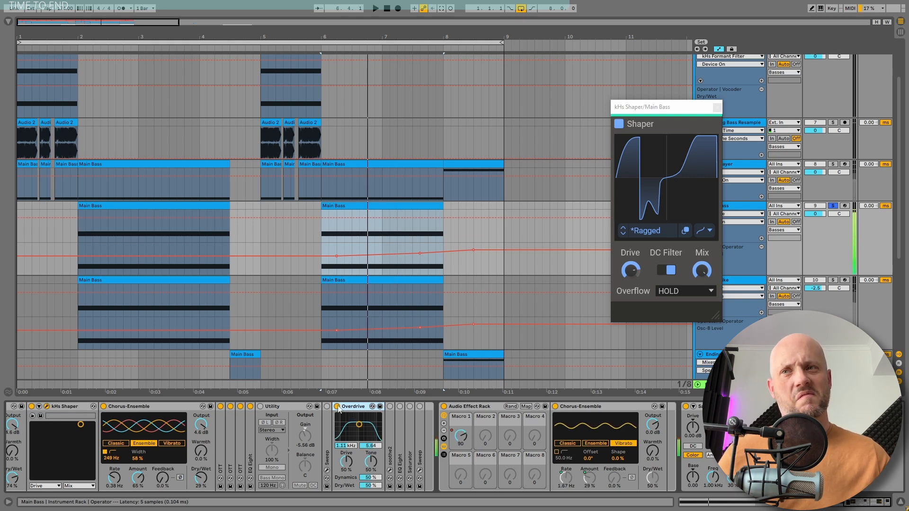
{"action": "left_click", "coordinate": [337, 407]}
{"action": "left_click", "coordinate": [337, 407]}
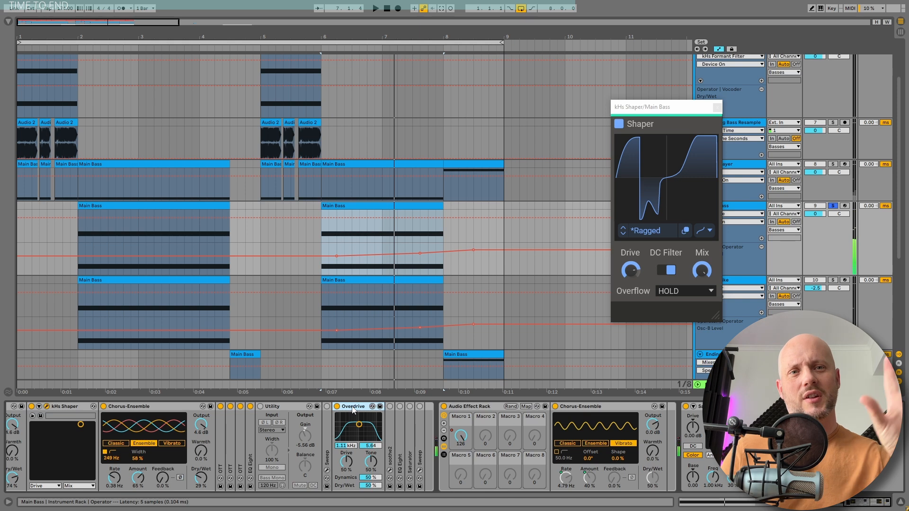
Examine the Utility gain ahead of Overdrive and play the Main Bass clip through both devices.
{"action": "left_click", "coordinate": [259, 407]}
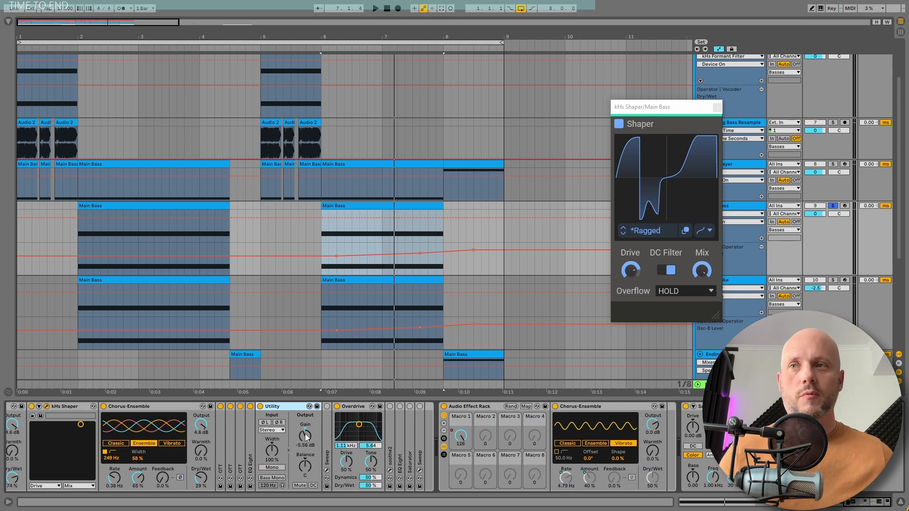
{"action": "key", "text": "space"}
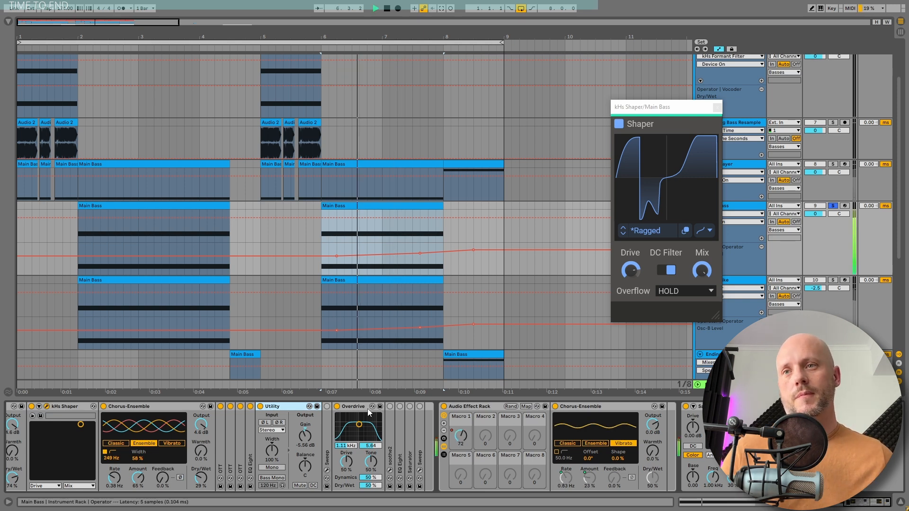
{"action": "key", "text": "space"}
Expand soothe2 after Overdrive and inspect its plug-in window.
{"action": "double_click", "coordinate": [388, 424]}
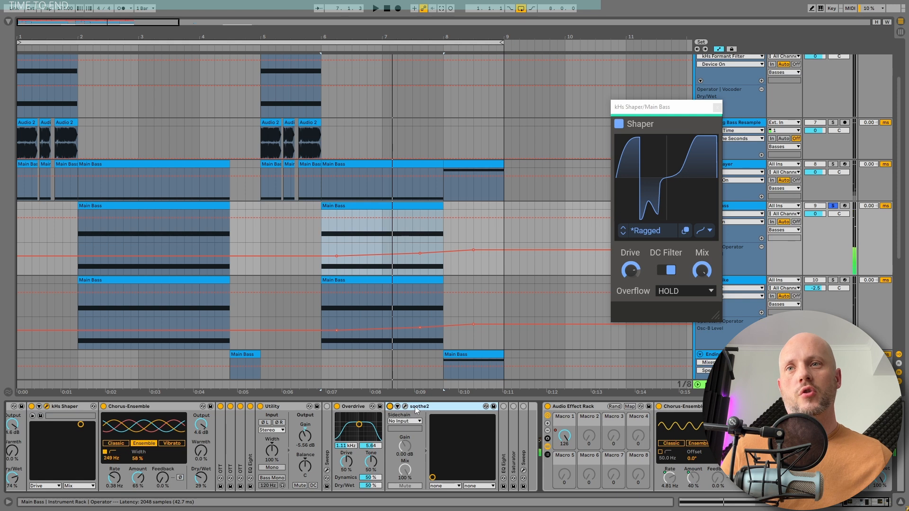
{"action": "left_click", "coordinate": [405, 406]}
{"action": "left_click", "coordinate": [491, 42]}
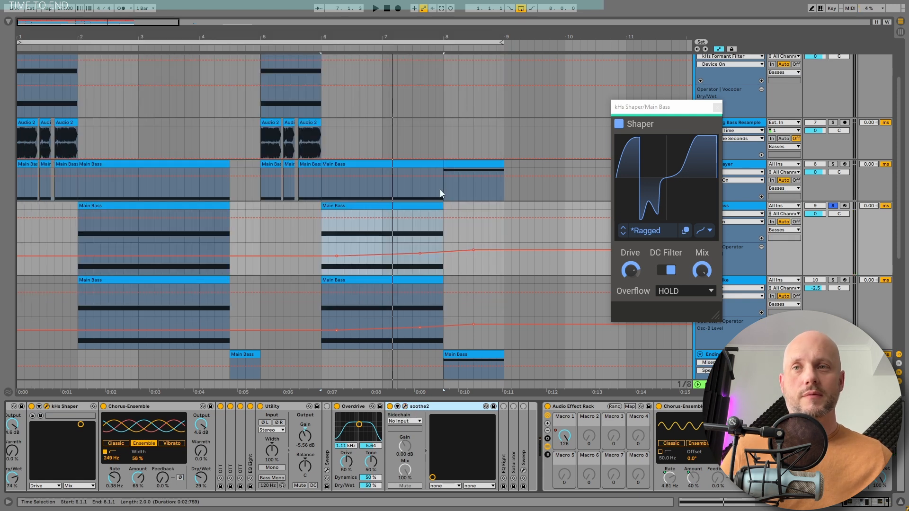
Expand the EQ Eight after soothe2, switch it on and play the Main Bass clip with its spectrum in view.
{"action": "key", "text": "space"}
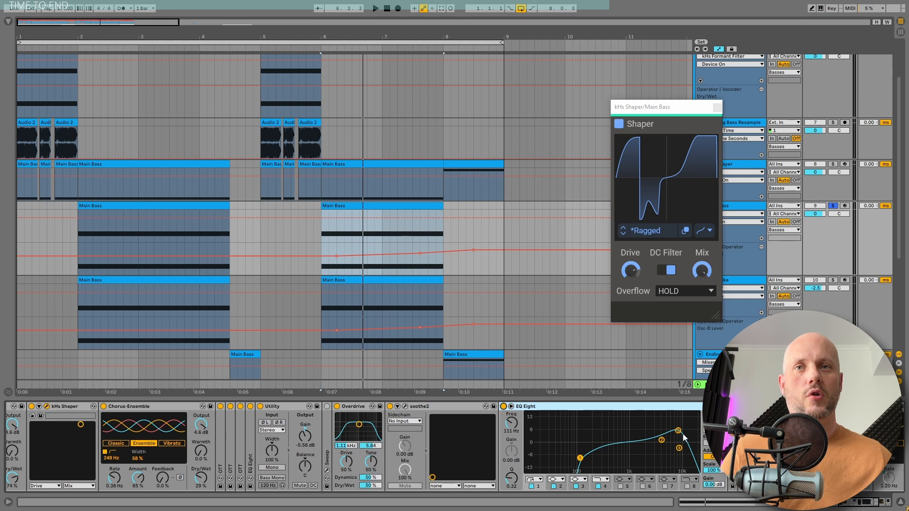
{"action": "key", "text": "space"}
{"action": "scroll", "coordinate": [524, 461], "scroll_direction": "right", "scroll_amount": 5}
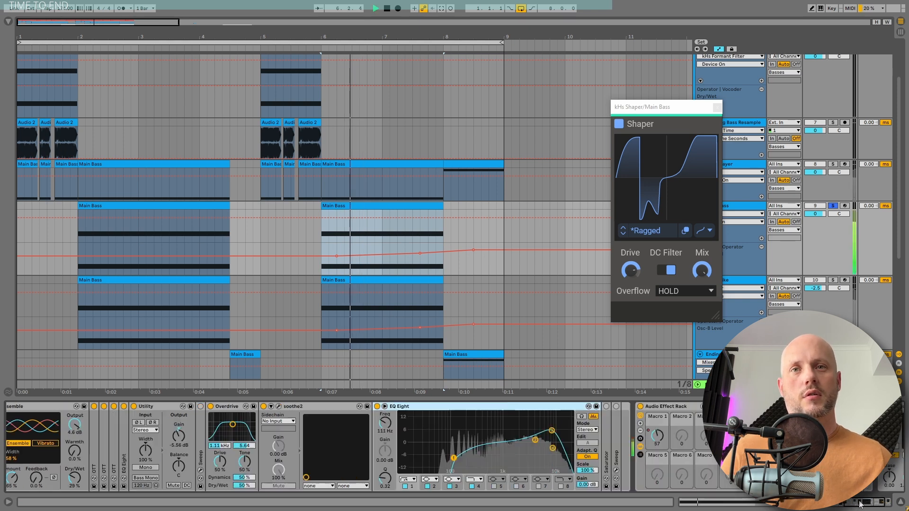
Expand the Saturator after EQ Eight, switch it on and play the Main Bass clip through it.
{"action": "key", "text": "space"}
{"action": "double_click", "coordinate": [474, 442]}
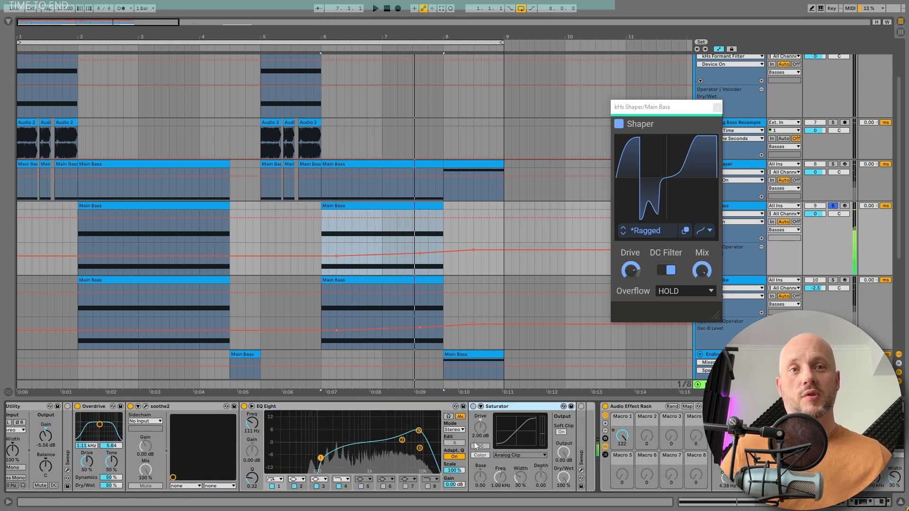
{"action": "left_click", "coordinate": [561, 433]}
{"action": "key", "text": "space"}
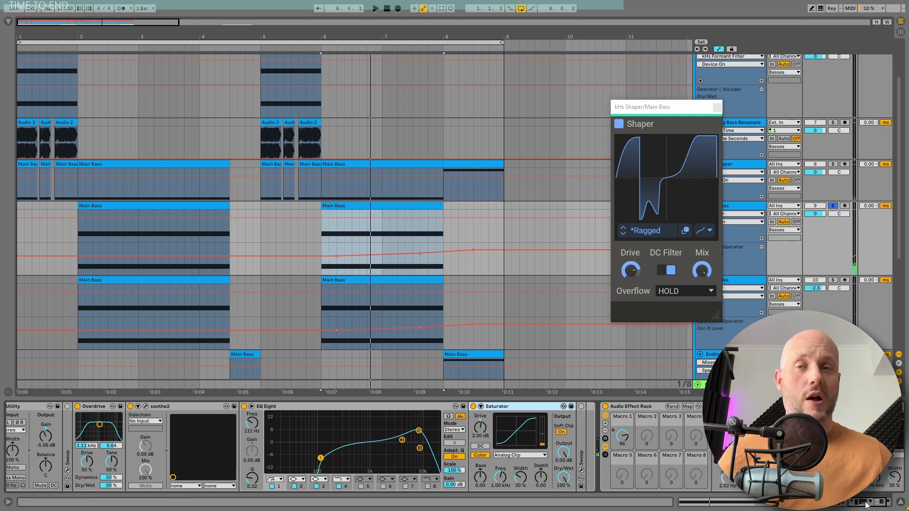
Expand Sweep after the Saturator, inspect its plug-in window and play the Main Bass clip through it.
{"action": "left_click_drag", "start_coordinate": [866, 502], "coordinate": [864, 502]}
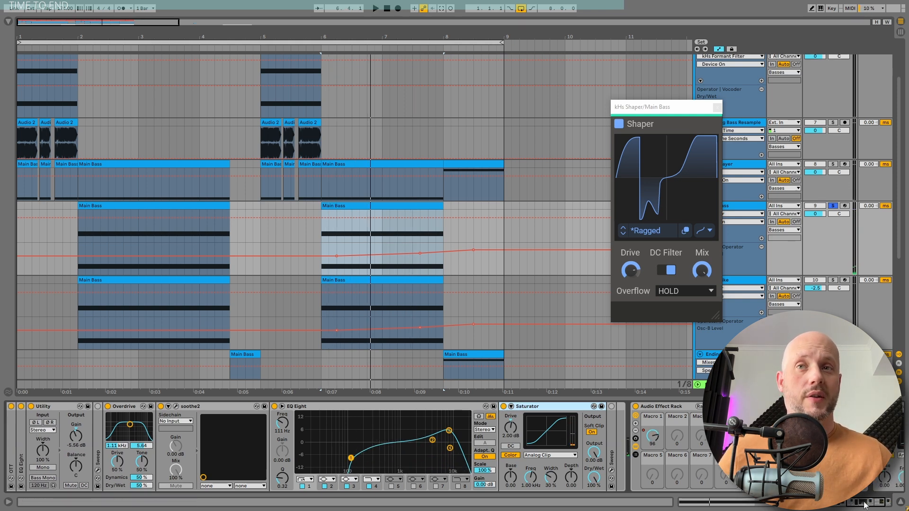
{"action": "double_click", "coordinate": [612, 436]}
{"action": "left_click", "coordinate": [627, 407]}
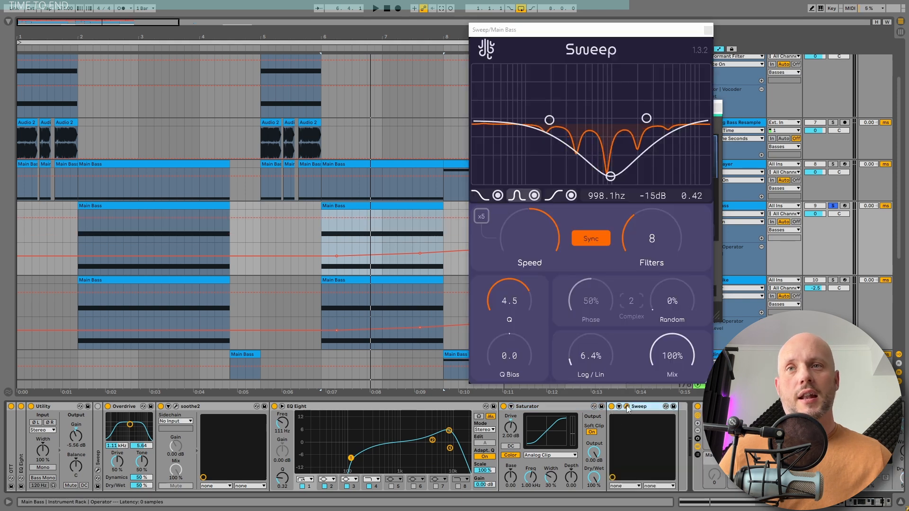
{"action": "left_click", "coordinate": [627, 407]}
{"action": "key", "text": "space"}
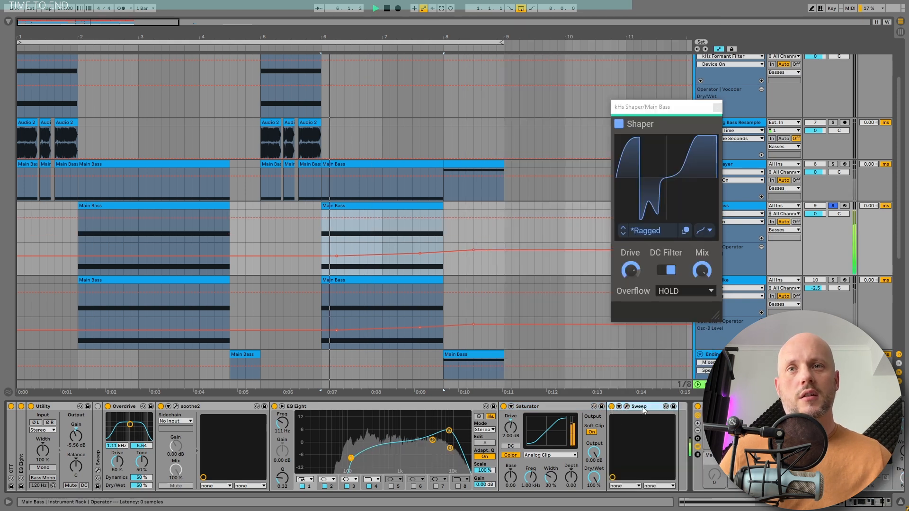
{"action": "key", "text": "space"}
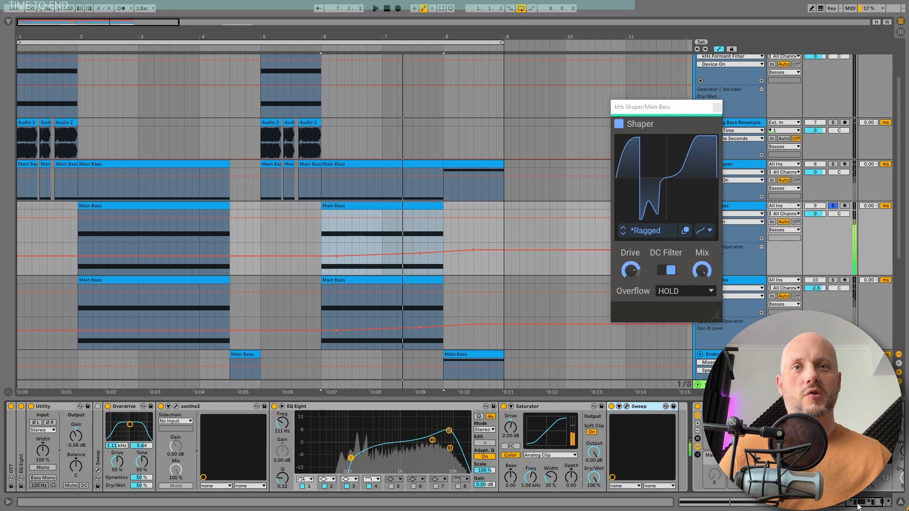
Expand the earlier Sweep between Utility and Overdrive, play the Main Bass clip and inspect the plug-in window.
{"action": "left_click_drag", "start_coordinate": [861, 504], "coordinate": [851, 506]}
{"action": "double_click", "coordinate": [320, 422]}
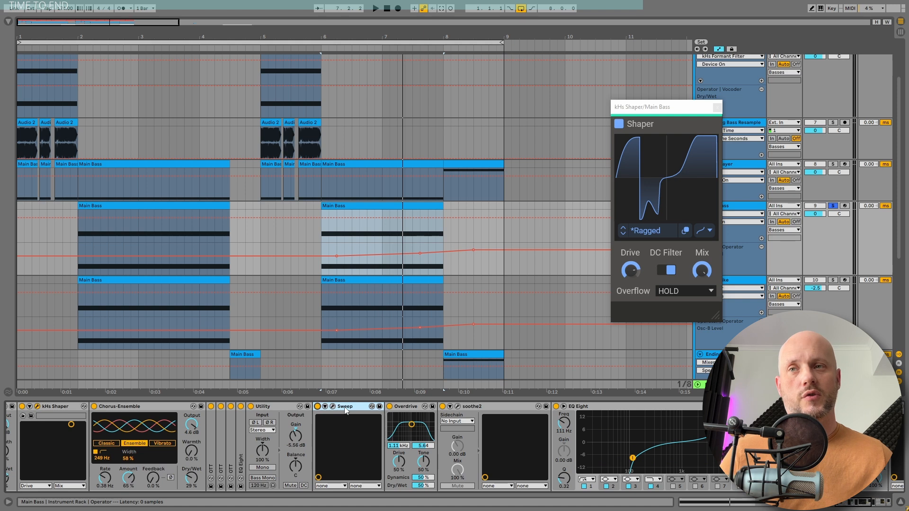
{"action": "key", "text": "space"}
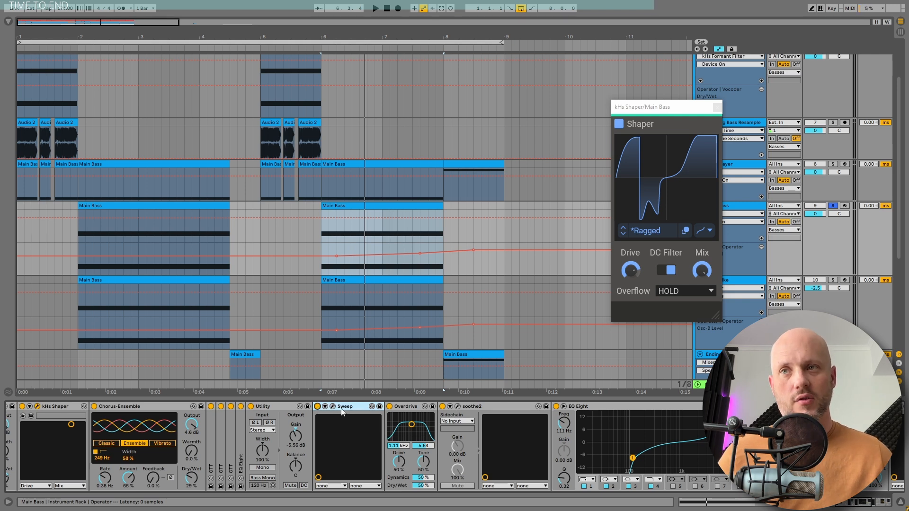
{"action": "left_click", "coordinate": [333, 407]}
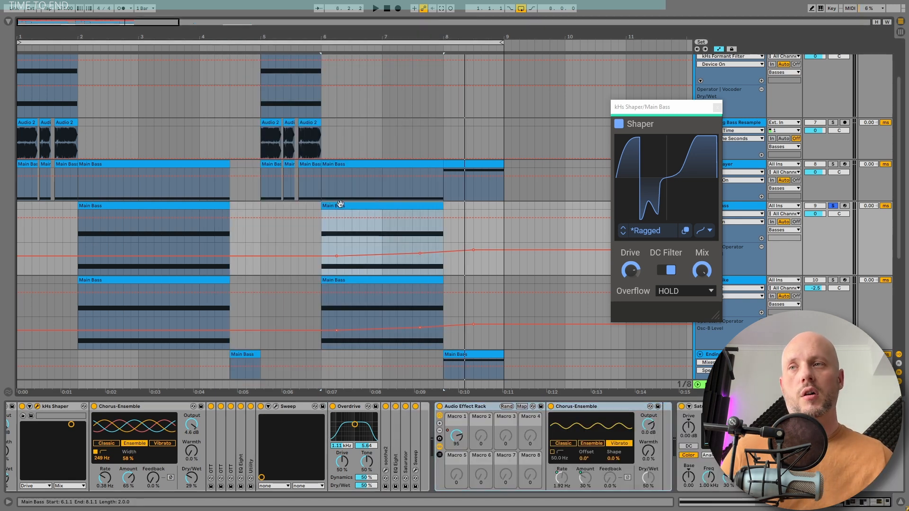
Switch the chain solos in Main Bass's Instrument Rack so both Operator chains sound together.
{"action": "scroll", "coordinate": [512, 463], "scroll_direction": "left", "scroll_amount": 5}
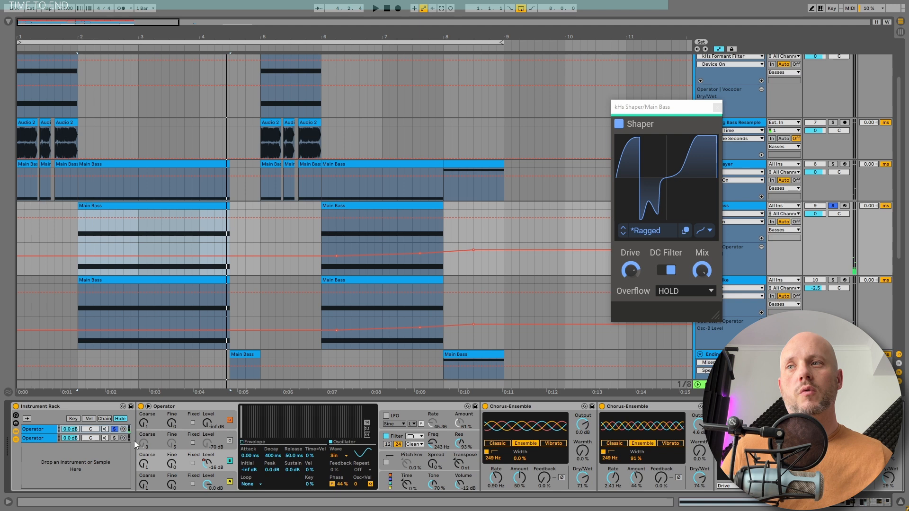
{"action": "left_click", "coordinate": [114, 438]}
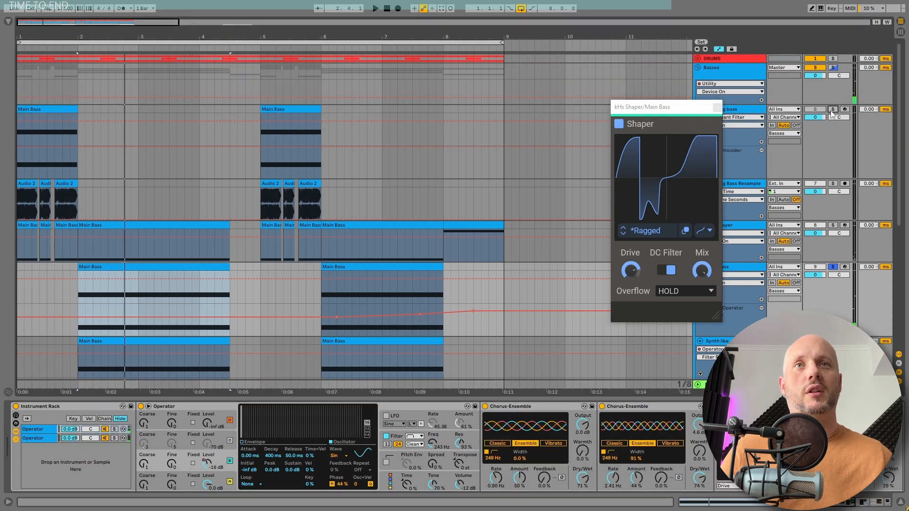
Solo the Starting bass track, select its first clip and play it with its device chain in view.
{"action": "left_click", "coordinate": [833, 110]}
{"action": "left_click", "coordinate": [43, 109]}
{"action": "left_click", "coordinate": [747, 111]}
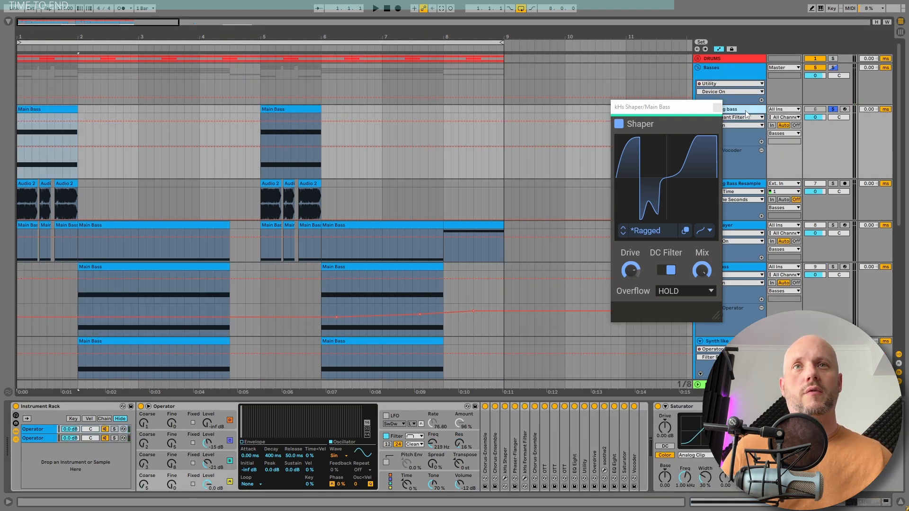
{"action": "key", "text": "space"}
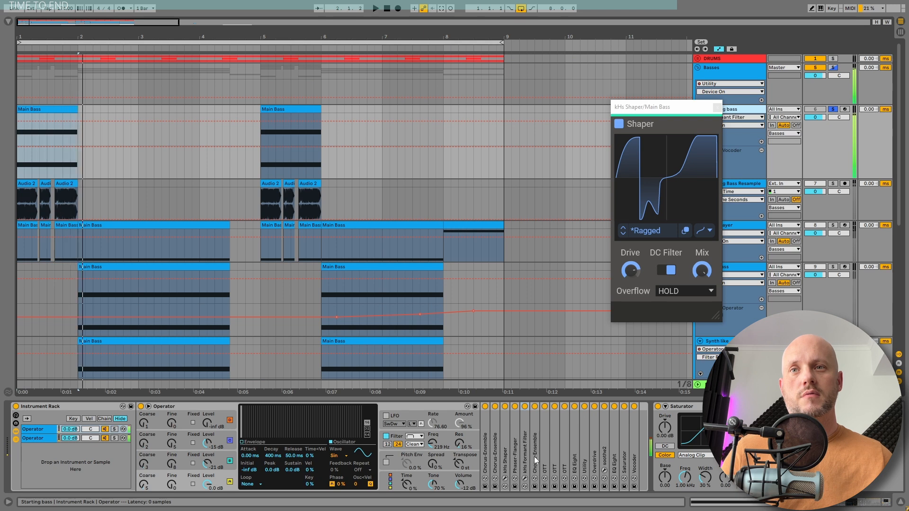
Expand the Starting bass effects and examine the chain from both Chorus-Ensembles through kHs Formant Filter to the Vocoder.
{"action": "double_click", "coordinate": [526, 444]}
{"action": "double_click", "coordinate": [549, 408]}
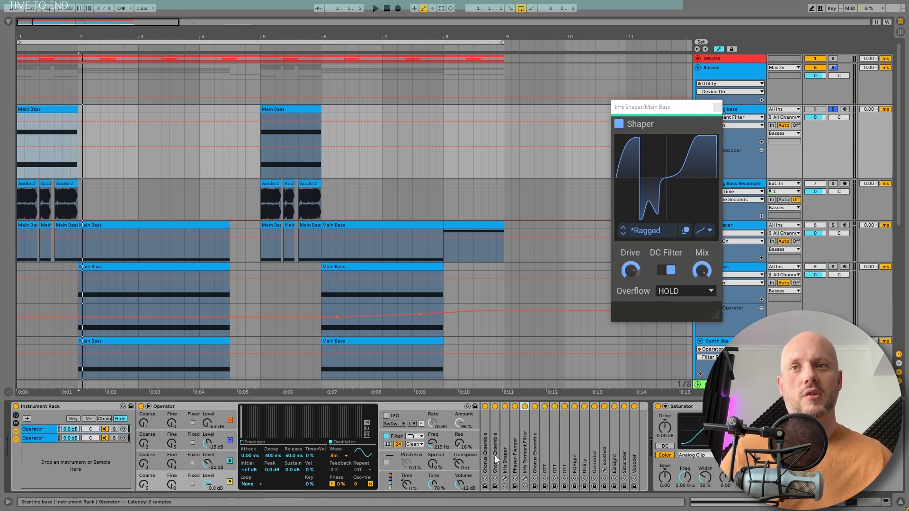
{"action": "double_click", "coordinate": [485, 448]}
{"action": "double_click", "coordinate": [603, 427]}
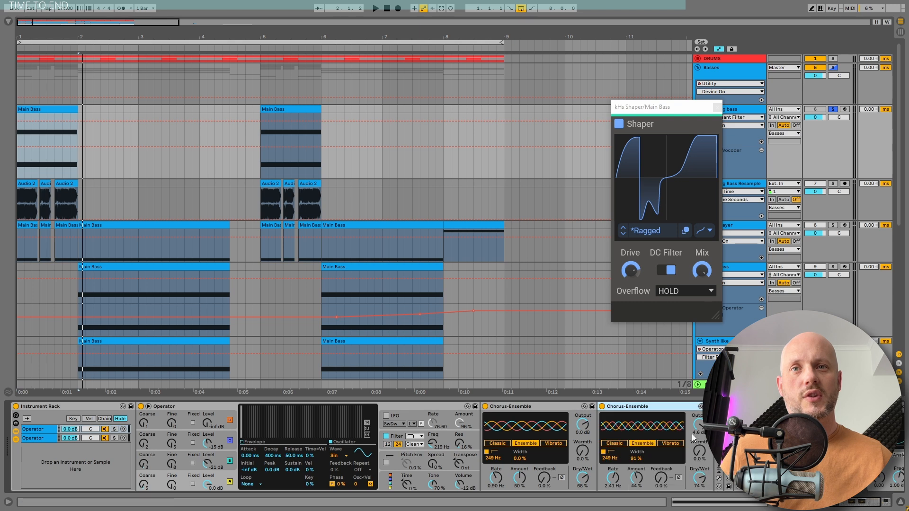
{"action": "scroll", "coordinate": [692, 434], "scroll_direction": "right", "scroll_amount": 10}
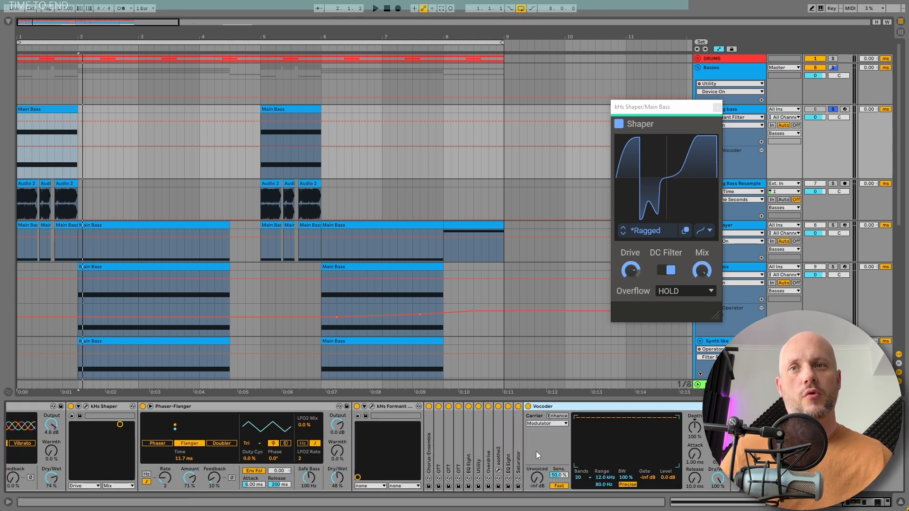
Play the Starting bass clip, comparing the sound with the Vocoder off and on.
{"action": "key", "text": "space"}
{"action": "left_click", "coordinate": [529, 406]}
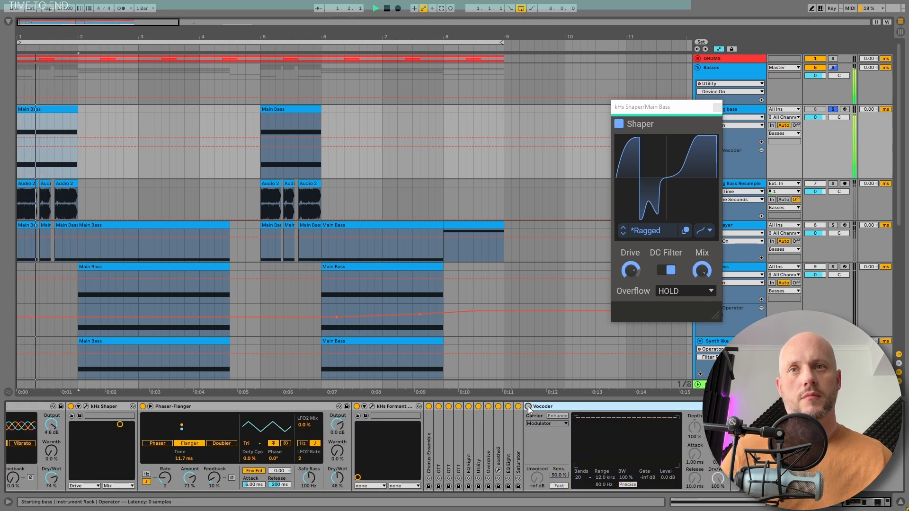
{"action": "left_click", "coordinate": [528, 406]}
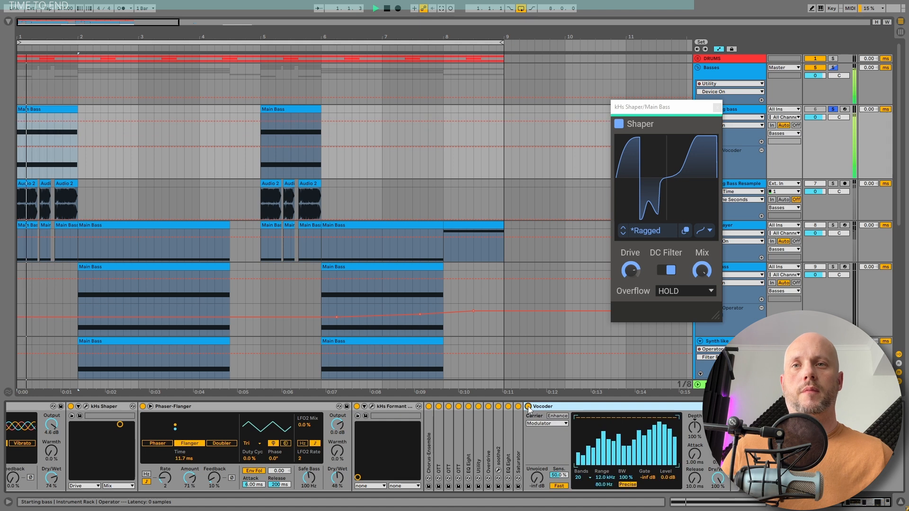
{"action": "key", "text": "space"}
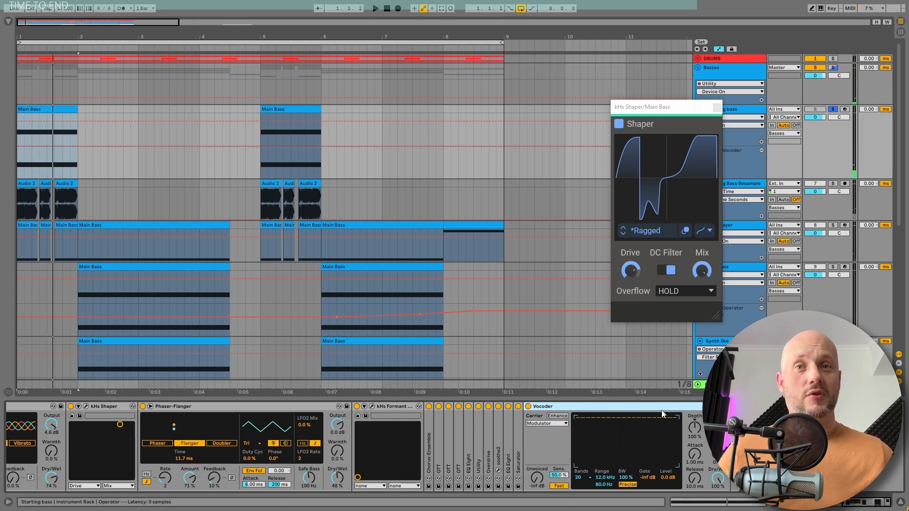
Examine the filter envelope, envelope amount and filter settings of Starting bass's Operator.
{"action": "scroll", "coordinate": [662, 415], "scroll_direction": "left", "scroll_amount": 10}
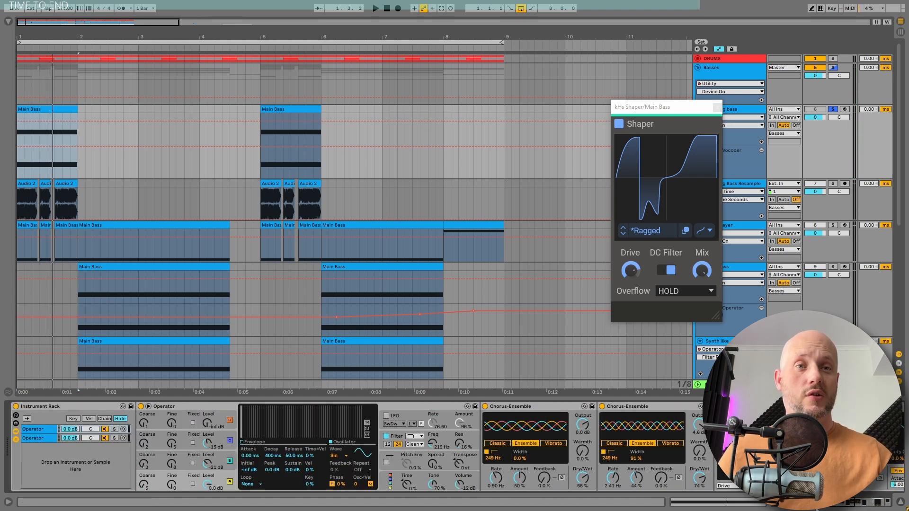
{"action": "left_click", "coordinate": [408, 449]}
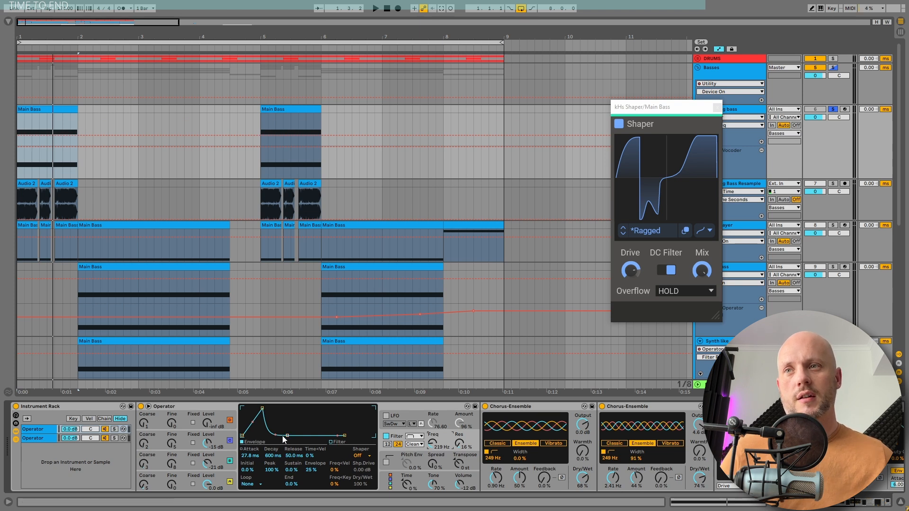
{"action": "left_click", "coordinate": [308, 471]}
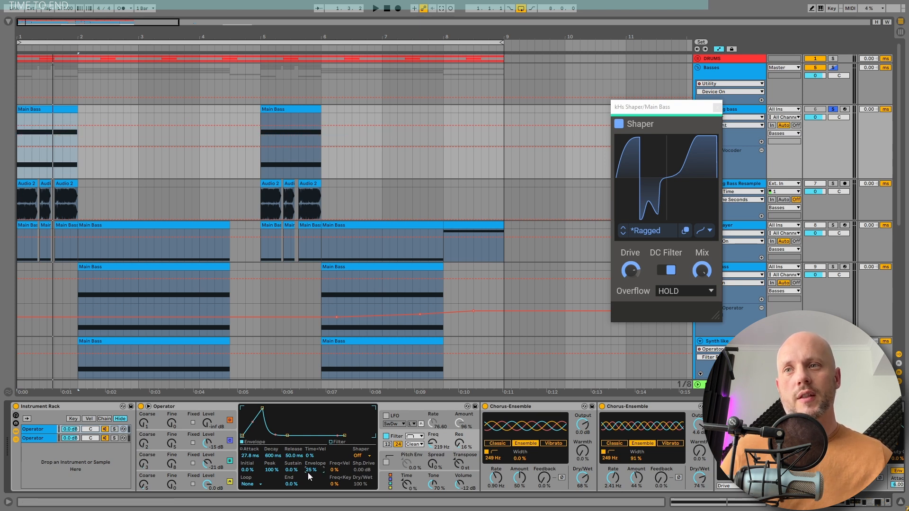
{"action": "left_click", "coordinate": [437, 445]}
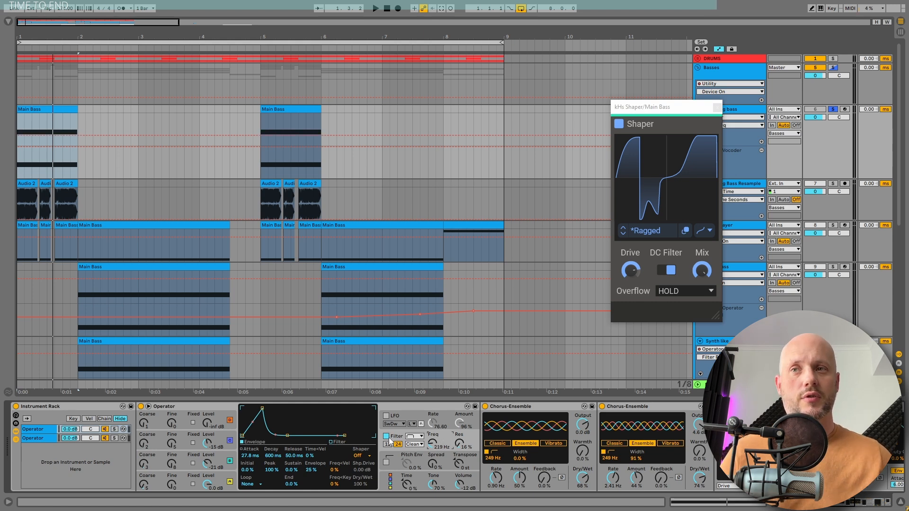
Solo Starting Bass Resample and expand its Phaser-Flanger, Spectral Time, EQ Eight and Saturator to examine their settings.
{"action": "left_click", "coordinate": [743, 186]}
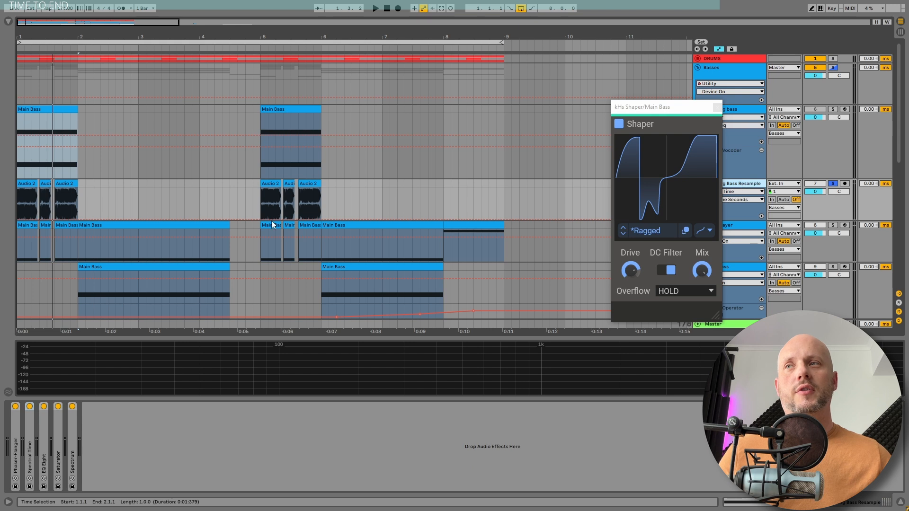
{"action": "left_click", "coordinate": [32, 184]}
{"action": "double_click", "coordinate": [19, 451]}
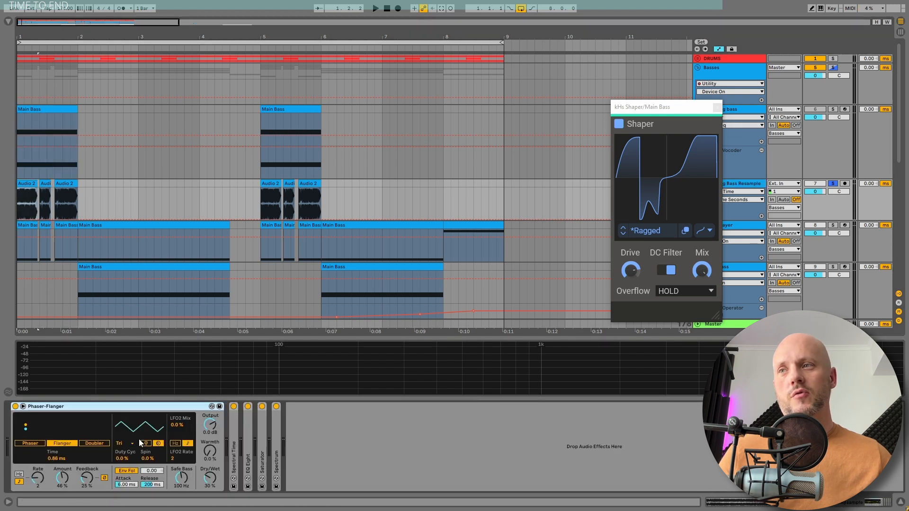
{"action": "double_click", "coordinate": [233, 431]}
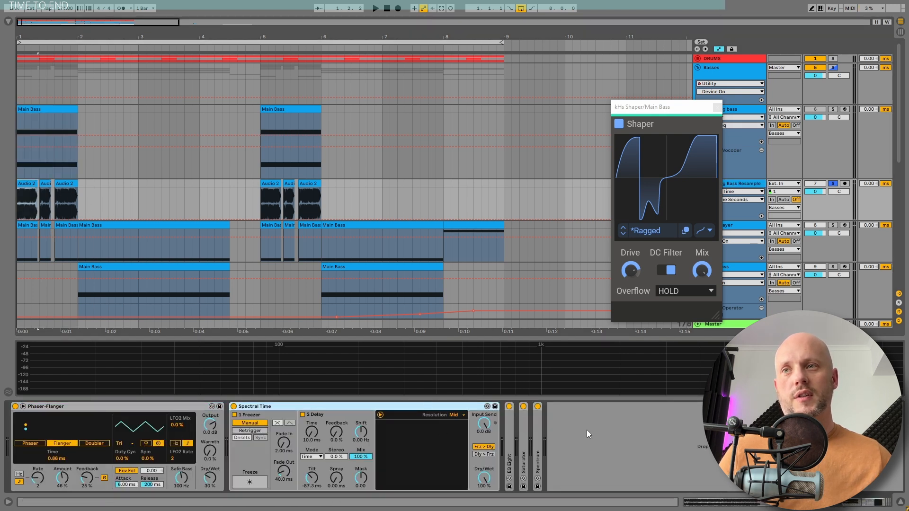
{"action": "double_click", "coordinate": [506, 430]}
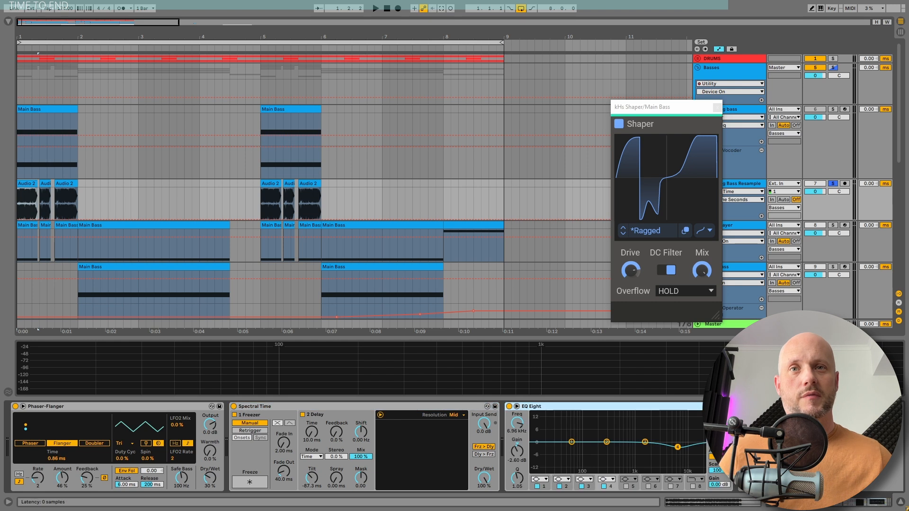
{"action": "left_click", "coordinate": [646, 409]}
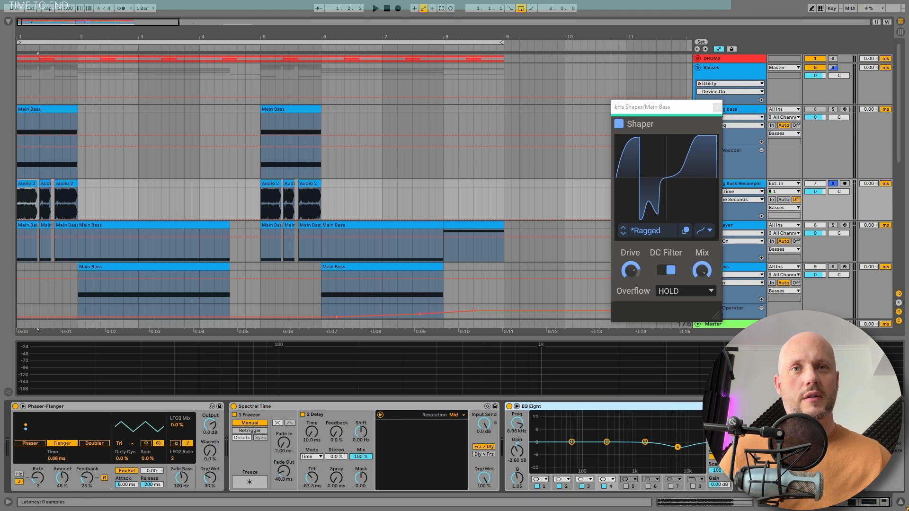
{"action": "double_click", "coordinate": [743, 431]}
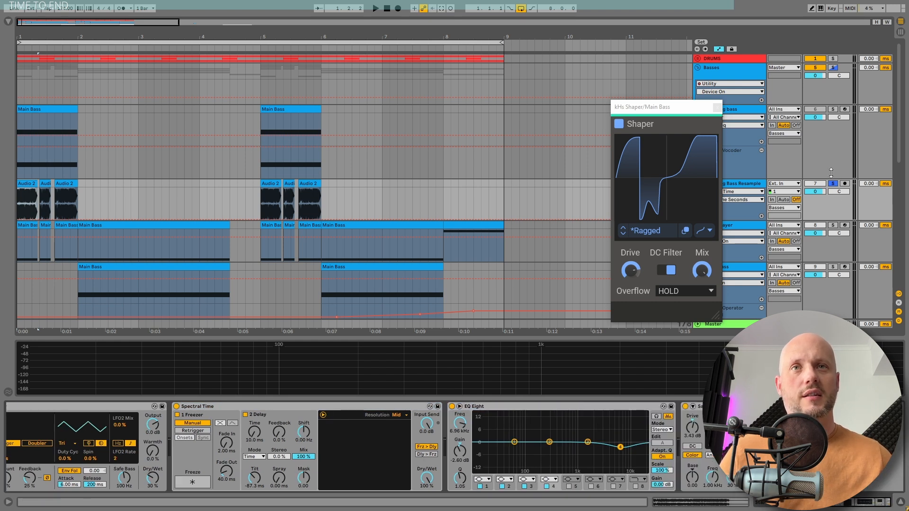
Solo the Synth Hit track, select its first audio clip and play it.
{"action": "scroll", "coordinate": [808, 188], "scroll_direction": "down", "scroll_amount": 5}
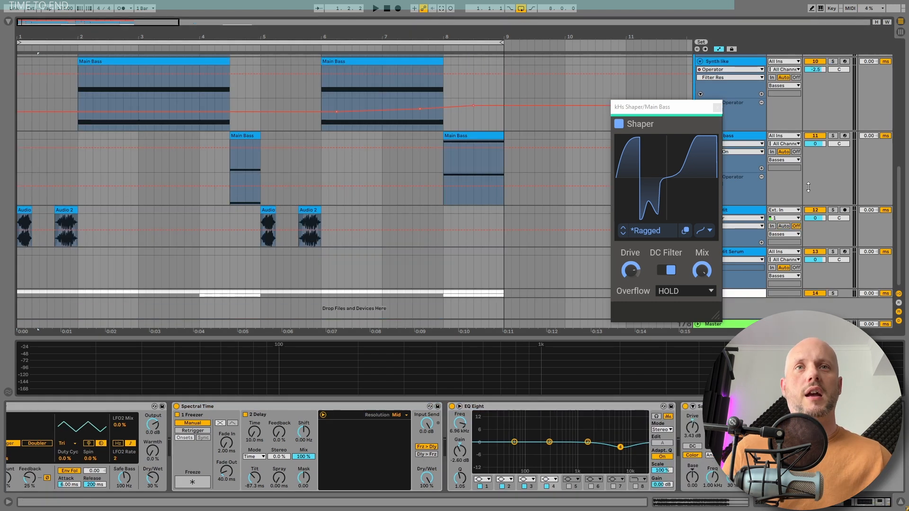
{"action": "left_click", "coordinate": [832, 210]}
{"action": "left_click", "coordinate": [24, 210]}
{"action": "key", "text": "space"}
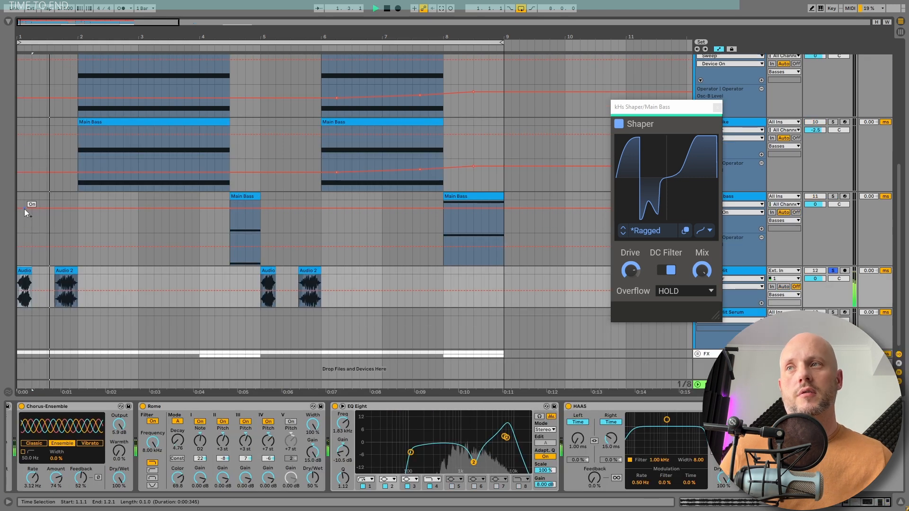
Clear the Synth Hit solo and play all the bass layers together, briefly hiding the device view.
{"action": "scroll", "coordinate": [802, 117], "scroll_direction": "up", "scroll_amount": 3}
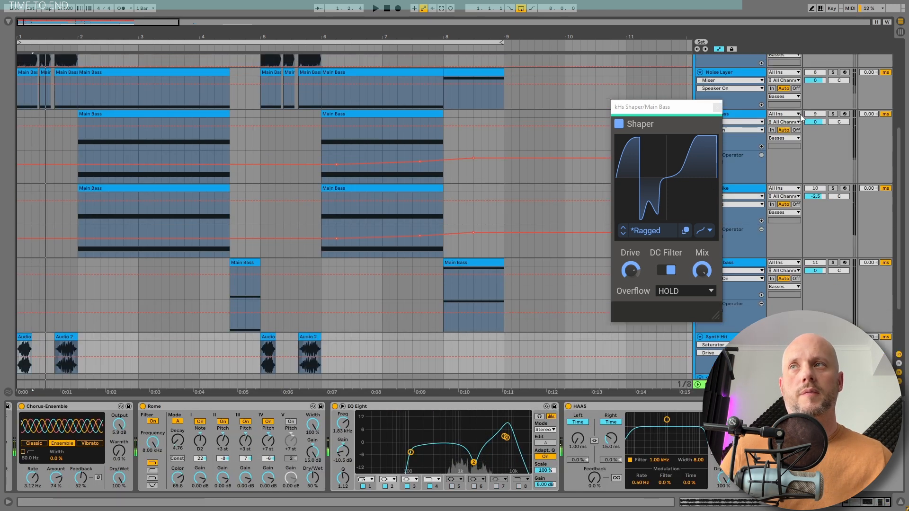
{"action": "scroll", "coordinate": [818, 115], "scroll_direction": "up", "scroll_amount": 5}
{"action": "scroll", "coordinate": [732, 152], "scroll_direction": "down", "scroll_amount": 5}
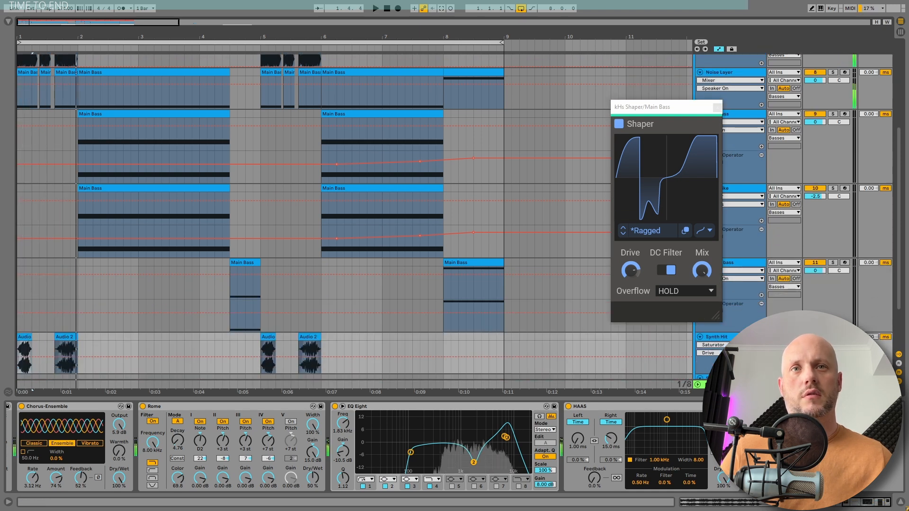
{"action": "left_click", "coordinate": [902, 504]}
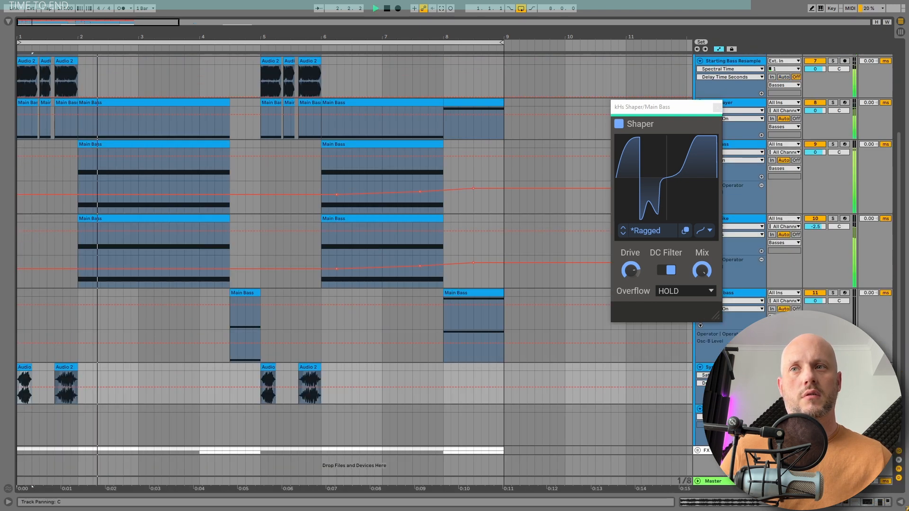
{"action": "key", "text": "space"}
{"action": "left_click", "coordinate": [902, 504]}
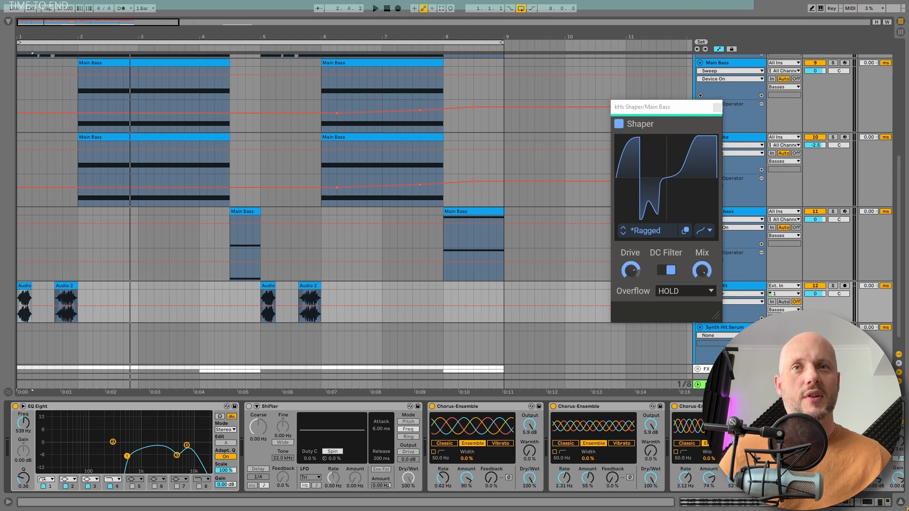
Select the Synth Hit Serum track and arm it for recording to audition its sound.
{"action": "left_click", "coordinate": [753, 328]}
{"action": "left_click", "coordinate": [845, 328]}
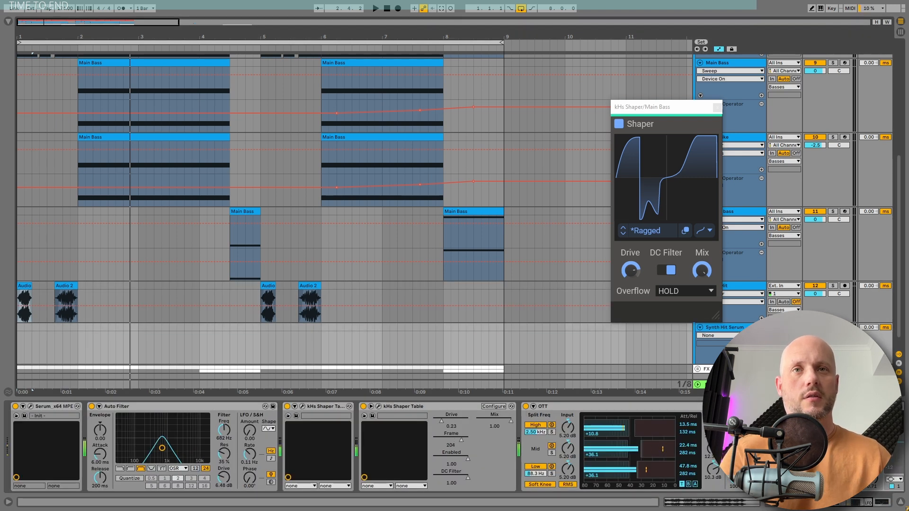
Solo the Synth Hit track and open its first audio clip to examine the sample and warp settings.
{"action": "left_click", "coordinate": [833, 286]}
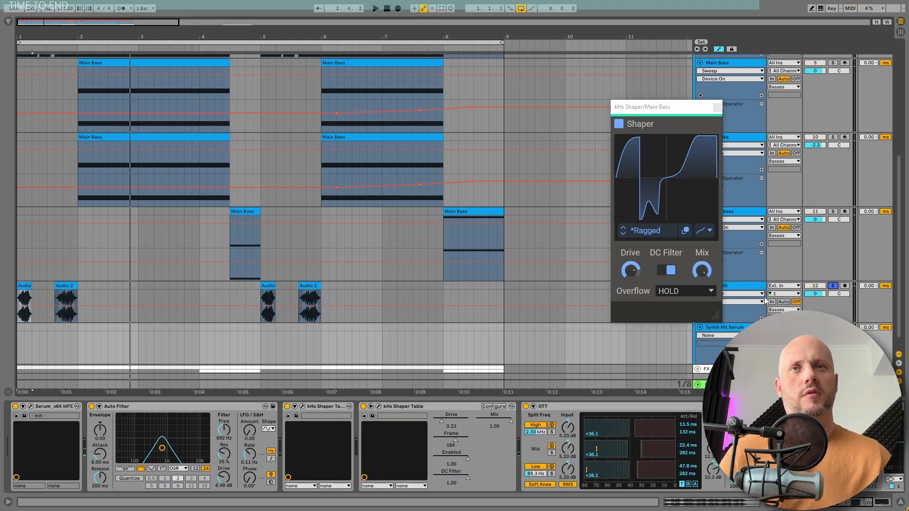
{"action": "left_click", "coordinate": [754, 310]}
{"action": "left_click", "coordinate": [24, 285]}
{"action": "double_click", "coordinate": [25, 285]}
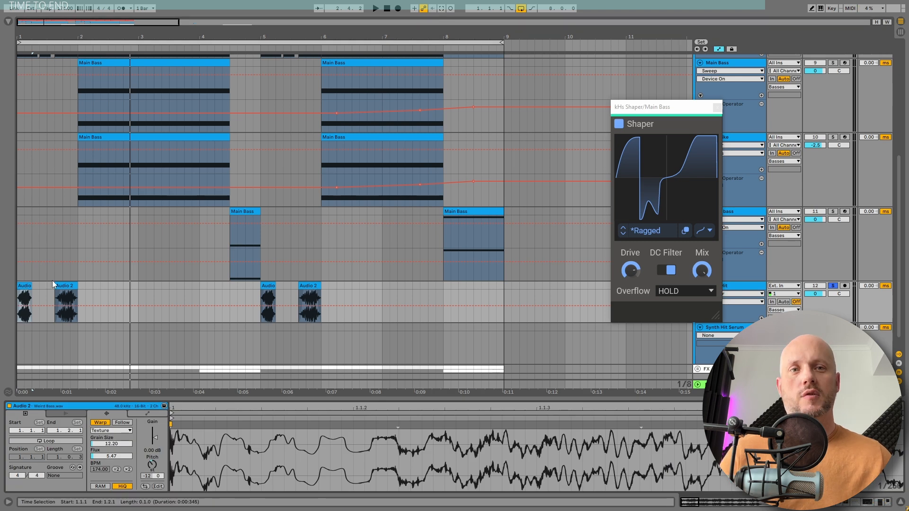
Show the Synth Hit track's device chain and delete the disabled Shifter.
{"action": "left_click", "coordinate": [83, 303]}
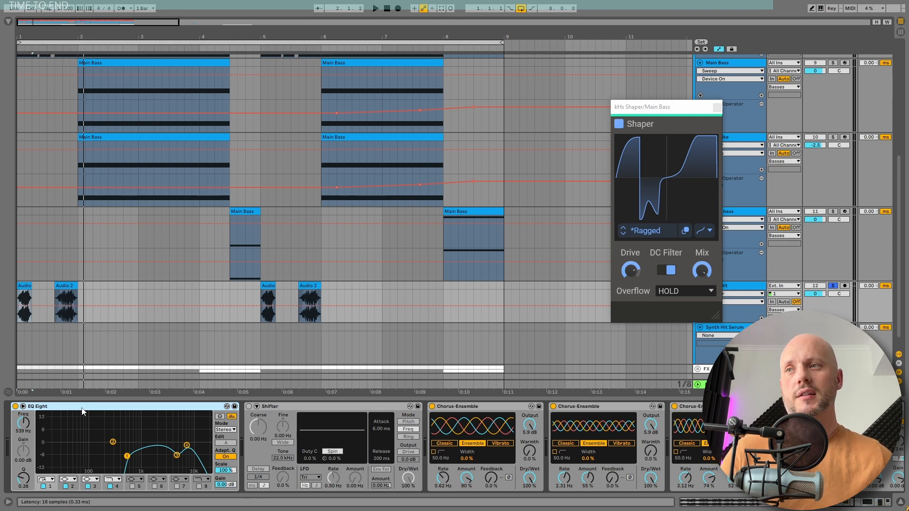
{"action": "left_click", "coordinate": [294, 410]}
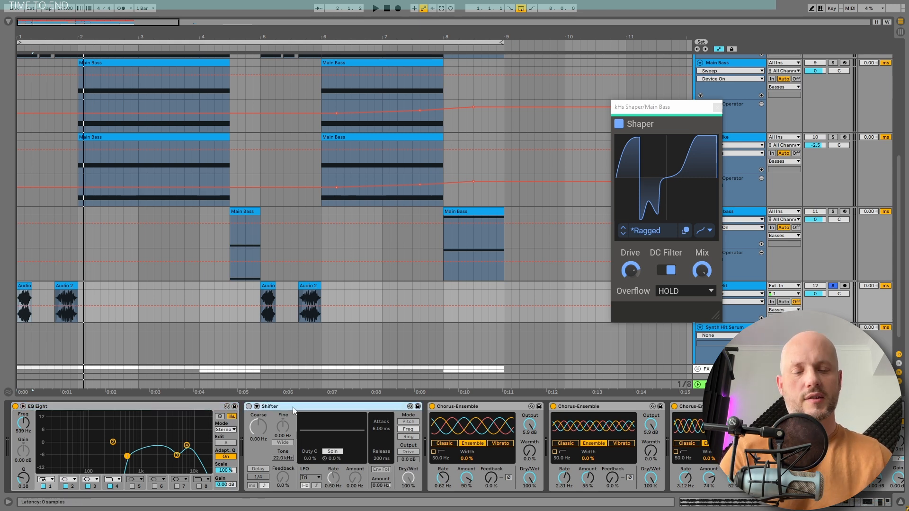
{"action": "key", "text": "Delete"}
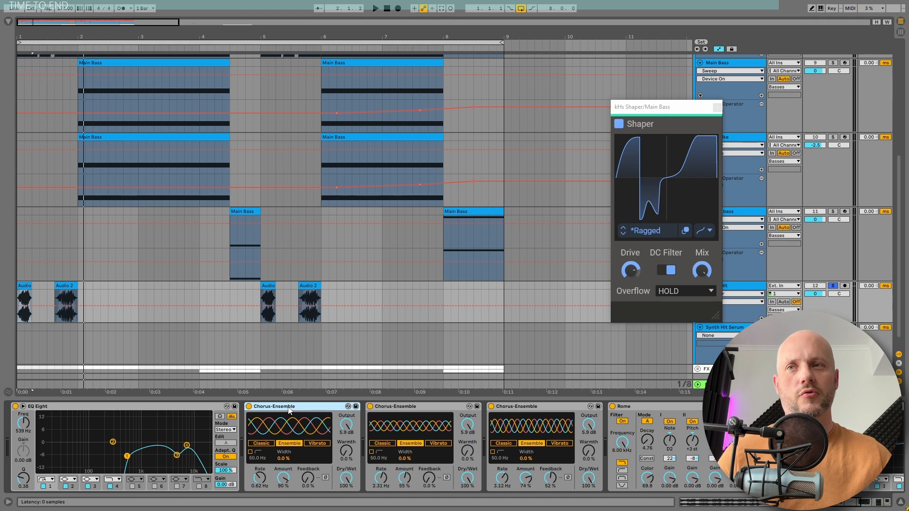
Select the three Chorus-Ensemble devices on Synth Hit and play the soloed hit.
{"action": "left_click", "coordinate": [538, 409], "text": "shift"}
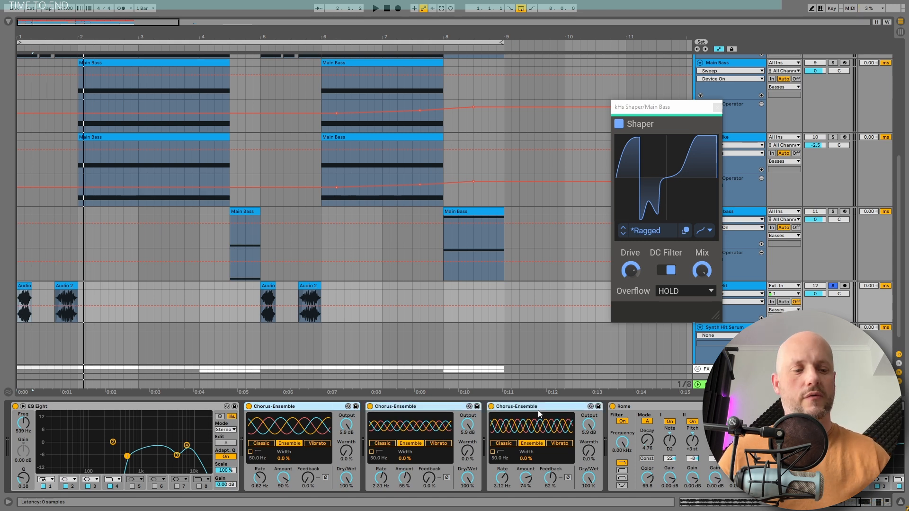
{"action": "key", "text": "space"}
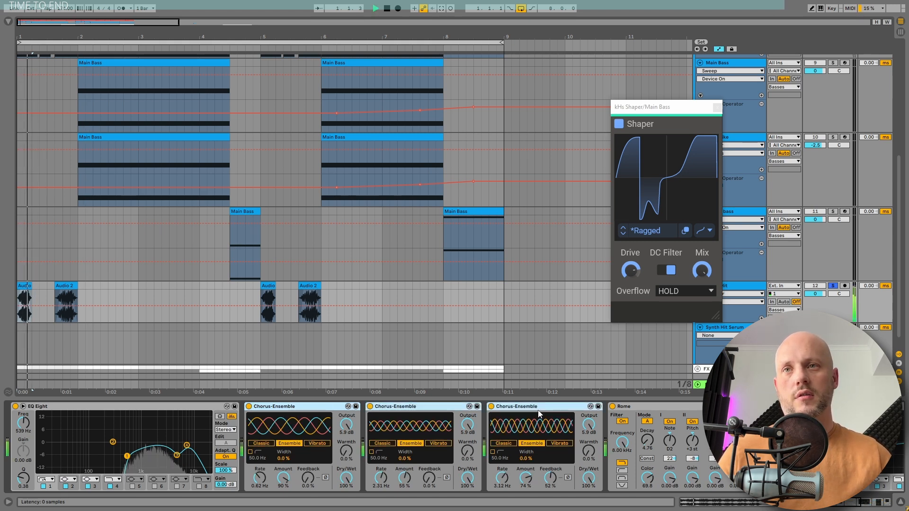
{"action": "key", "text": "space"}
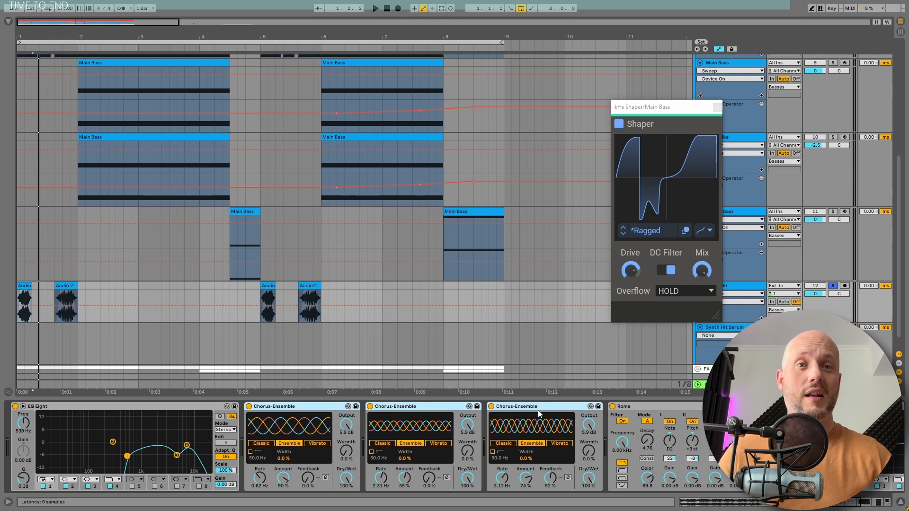
Examine Synth Hit's Rome resonator and play the soloed hit with Rome bypassed and re-enabled.
{"action": "left_click", "coordinate": [670, 408]}
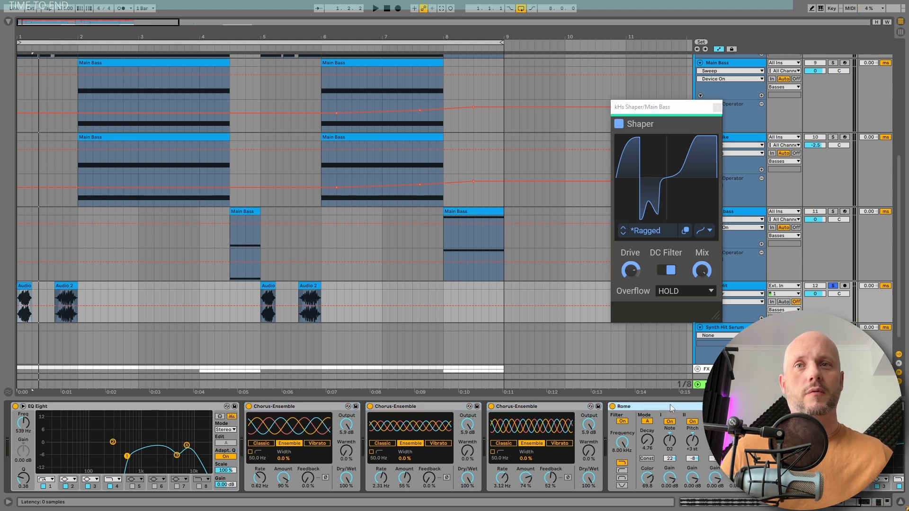
{"action": "scroll", "coordinate": [554, 419], "scroll_direction": "right", "scroll_amount": 2}
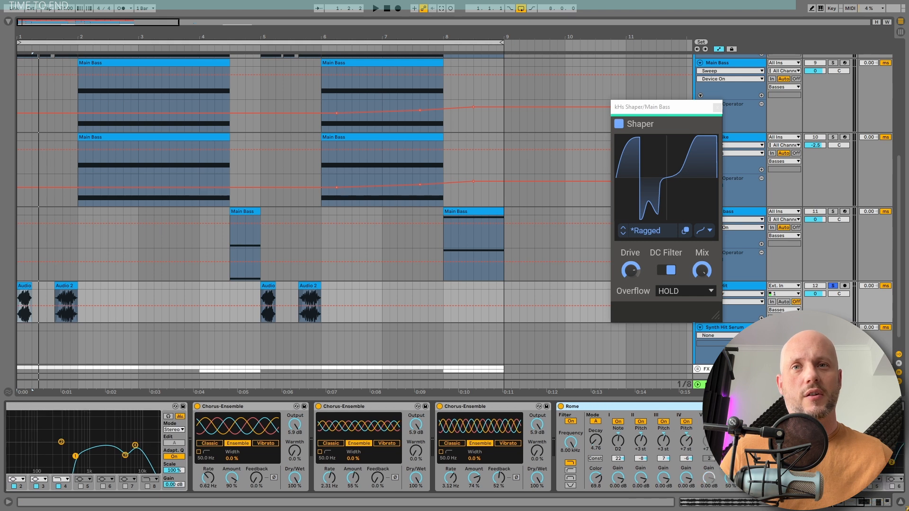
{"action": "key", "text": "space"}
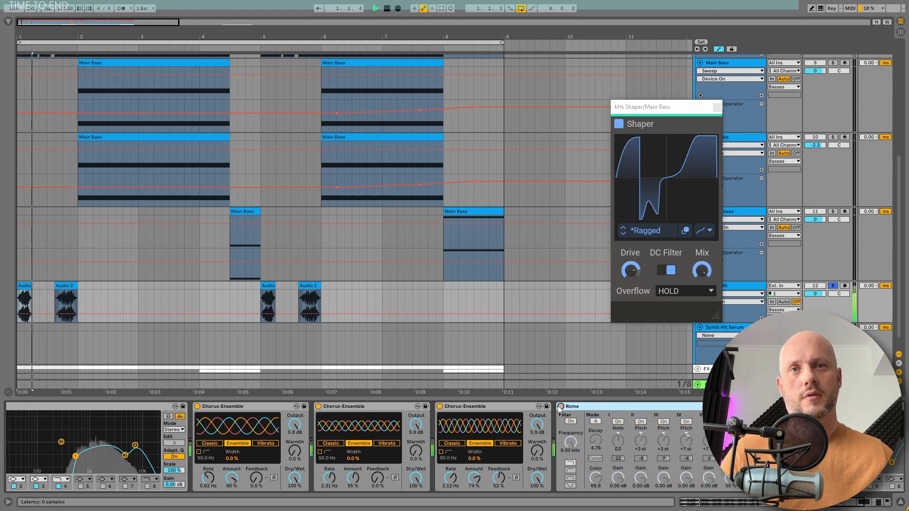
{"action": "key", "text": "space"}
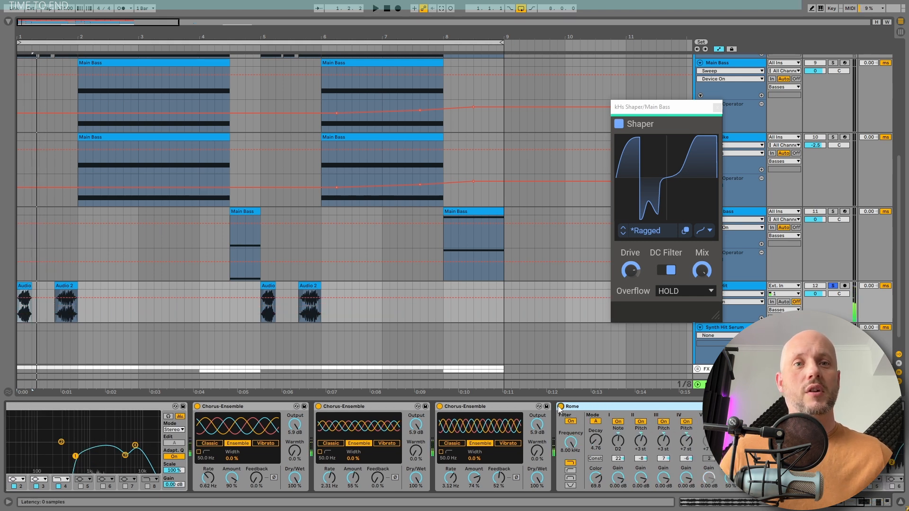
Clear the Synth Hit solo and replay the loop's opening with Rome switched off and on for comparison.
{"action": "left_click", "coordinate": [833, 286]}
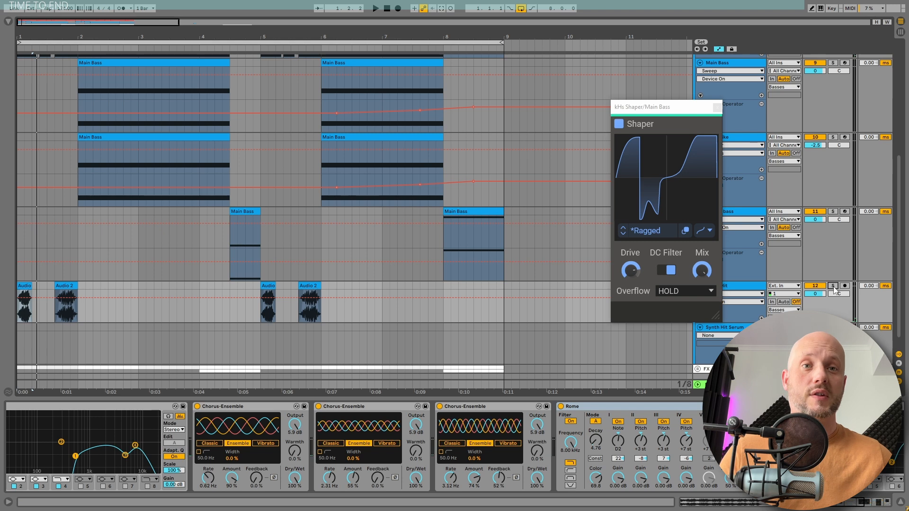
{"action": "key", "text": "space"}
{"action": "left_click", "coordinate": [561, 407]}
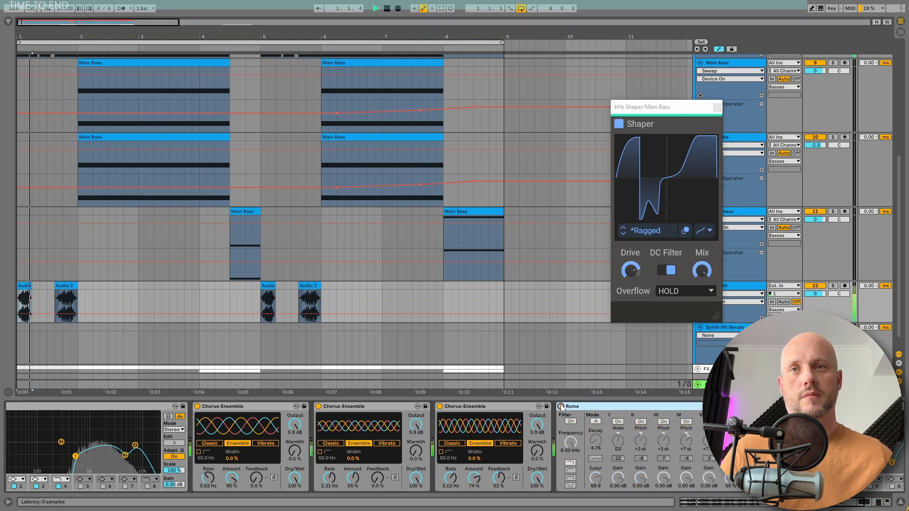
{"action": "key", "text": "space"}
{"action": "key", "text": "space"}
{"action": "left_click", "coordinate": [561, 407]}
{"action": "key", "text": "space"}
{"action": "key", "text": "space"}
{"action": "key", "text": "space"}
Examine the EQ Eight and HAAS devices that follow Rome on the Synth Hit track.
{"action": "left_click_drag", "start_coordinate": [827, 505], "coordinate": [855, 508]}
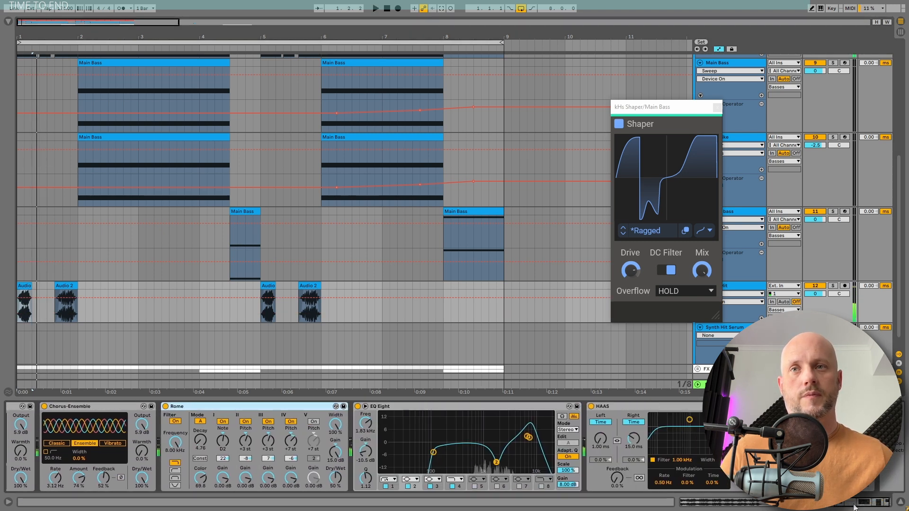
{"action": "left_click", "coordinate": [422, 409]}
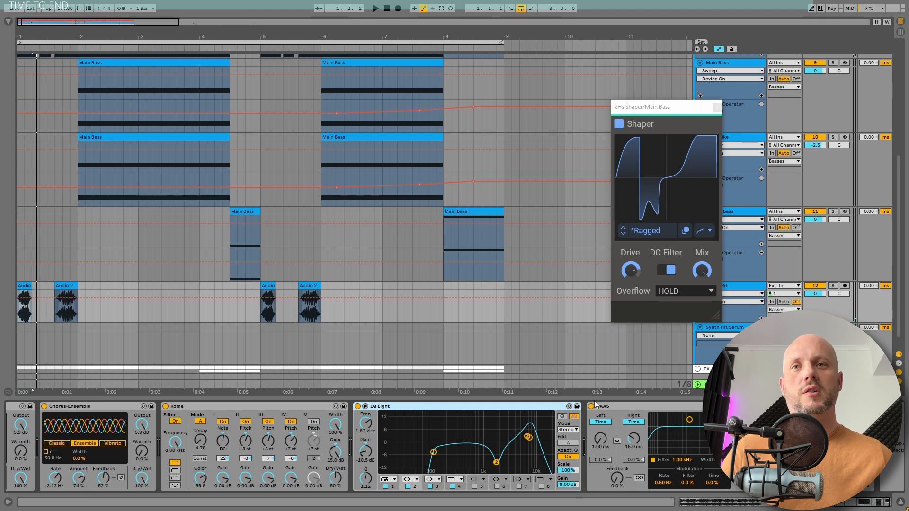
{"action": "left_click", "coordinate": [600, 441]}
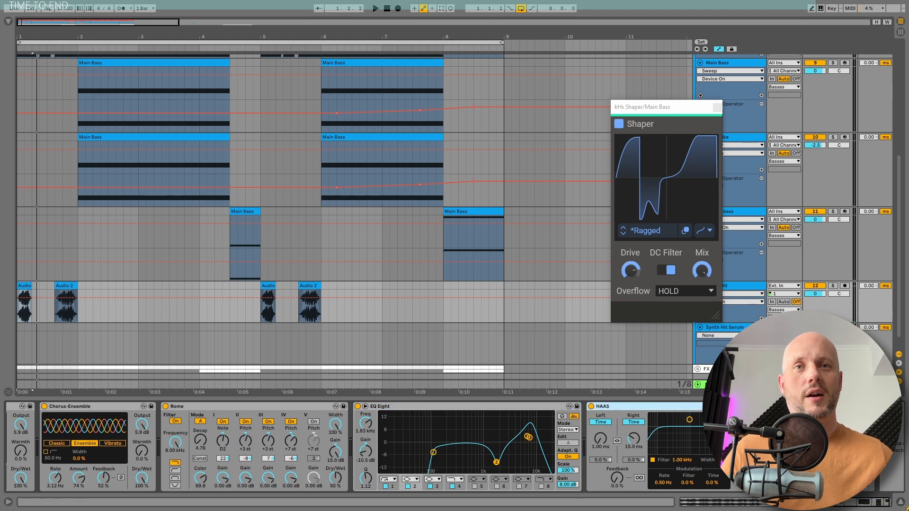
Solo the Ending bass track, play its first clip and select its Rome device.
{"action": "left_click", "coordinate": [300, 222]}
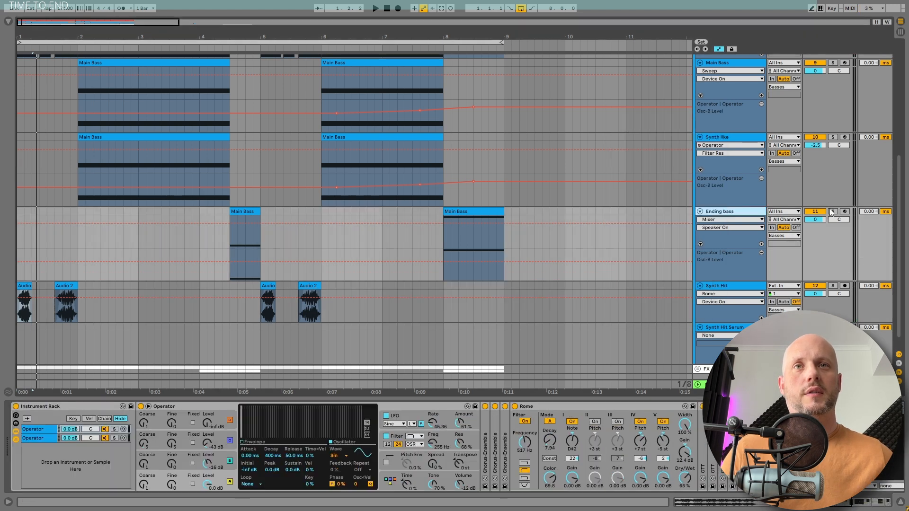
{"action": "left_click", "coordinate": [452, 217]}
{"action": "key", "text": "space"}
{"action": "left_click", "coordinate": [244, 212]}
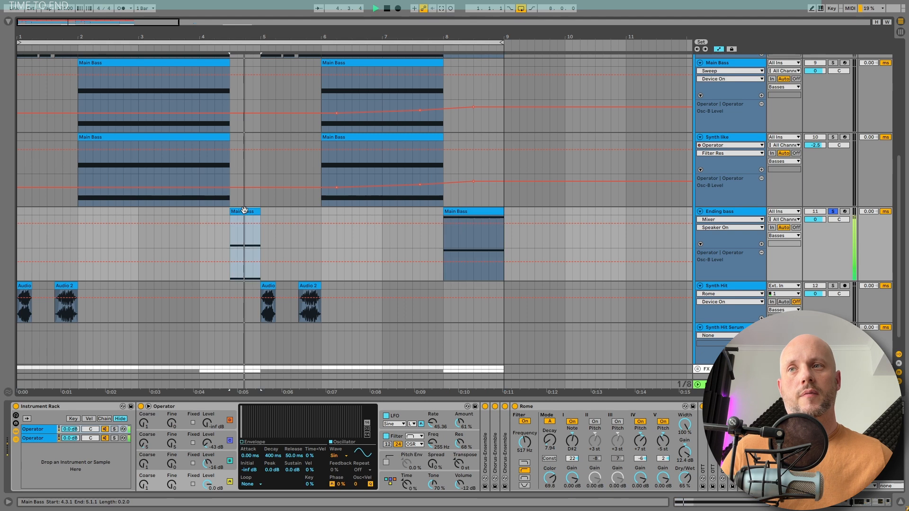
{"action": "left_click", "coordinate": [588, 409]}
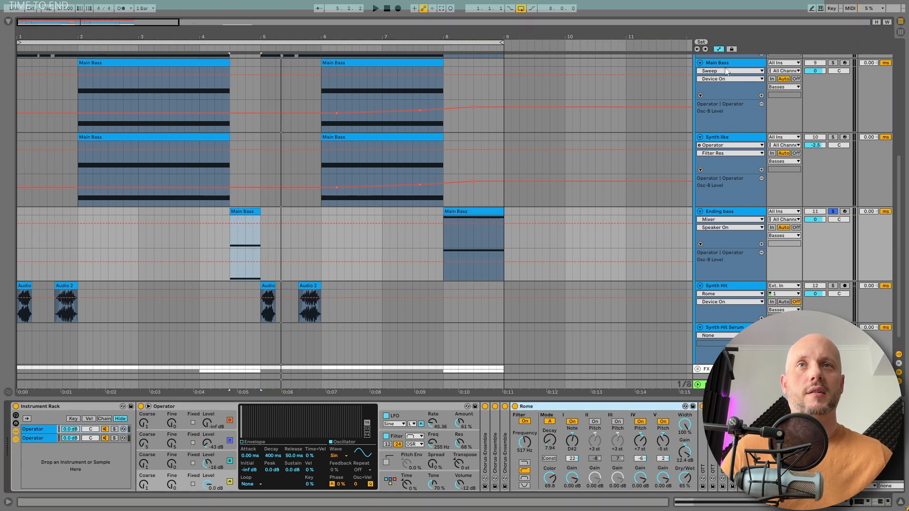
Play Ending bass's first clip while comparing Rome on and off, leaving Rome bypassed.
{"action": "scroll", "coordinate": [727, 71], "scroll_direction": "down", "scroll_amount": 1}
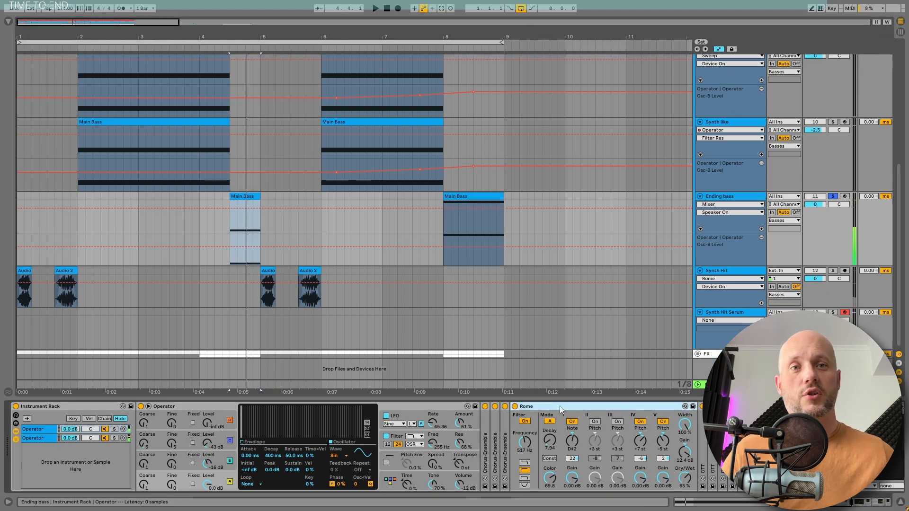
{"action": "key", "text": "space"}
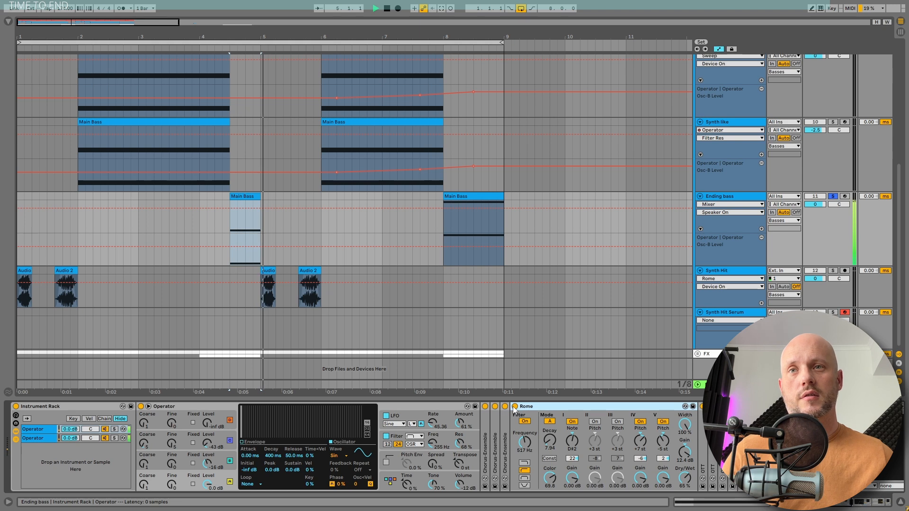
{"action": "left_click", "coordinate": [515, 406]}
{"action": "left_click", "coordinate": [516, 406]}
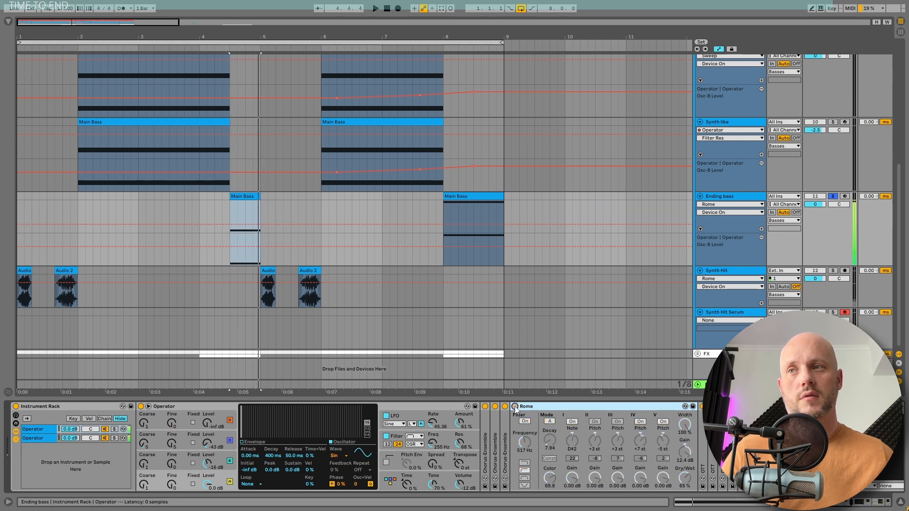
{"action": "key", "text": "space"}
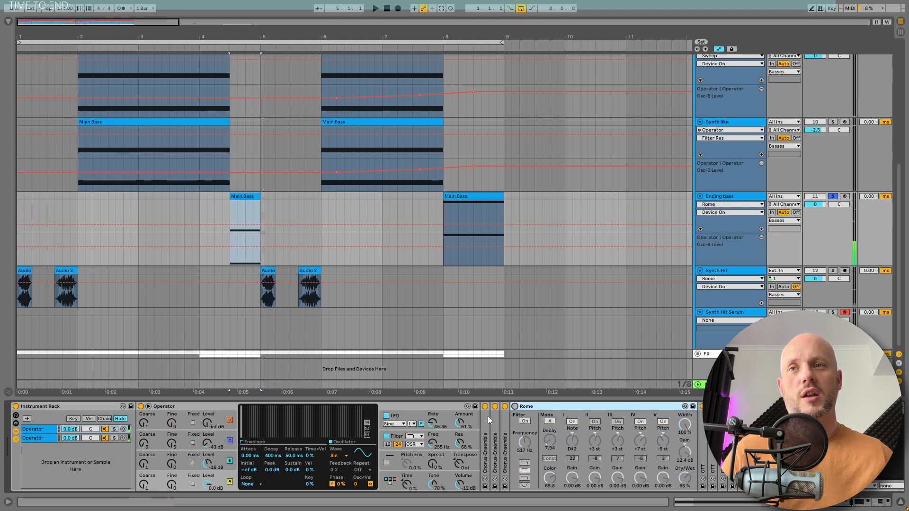
Turn off the LFO in Ending bass's Operator and play its first clip.
{"action": "left_click", "coordinate": [390, 415]}
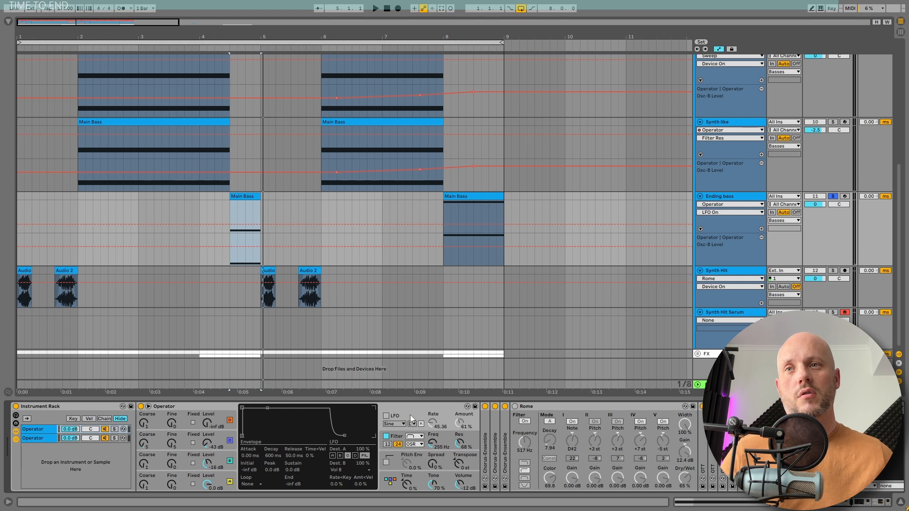
{"action": "key", "text": "space"}
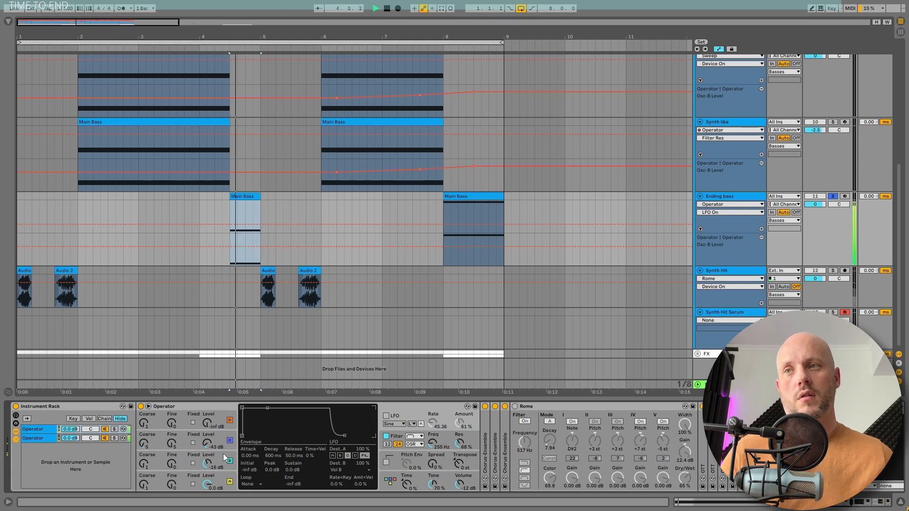
Audition Ending bass's Operator with modulating oscillators switched off and one oscillator's level lowered to -22 dB.
{"action": "left_click", "coordinate": [218, 436]}
{"action": "left_click", "coordinate": [230, 441]}
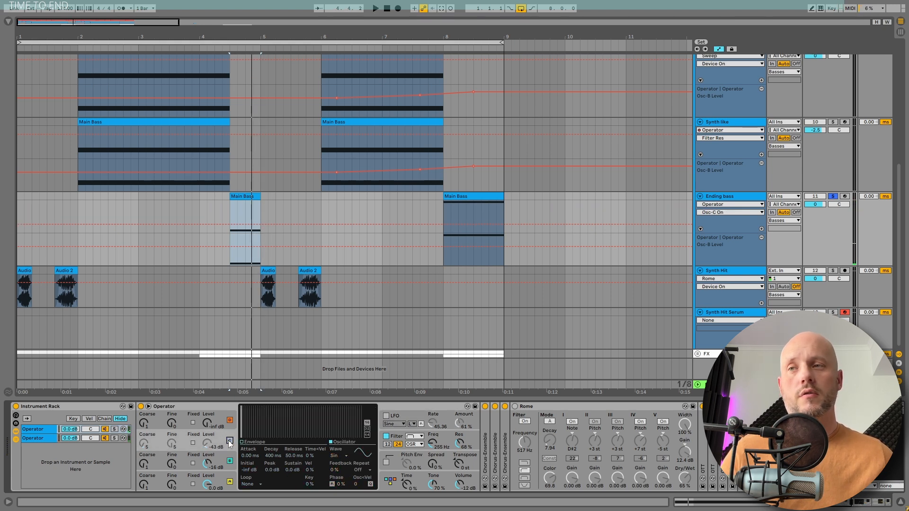
{"action": "left_click", "coordinate": [209, 464]}
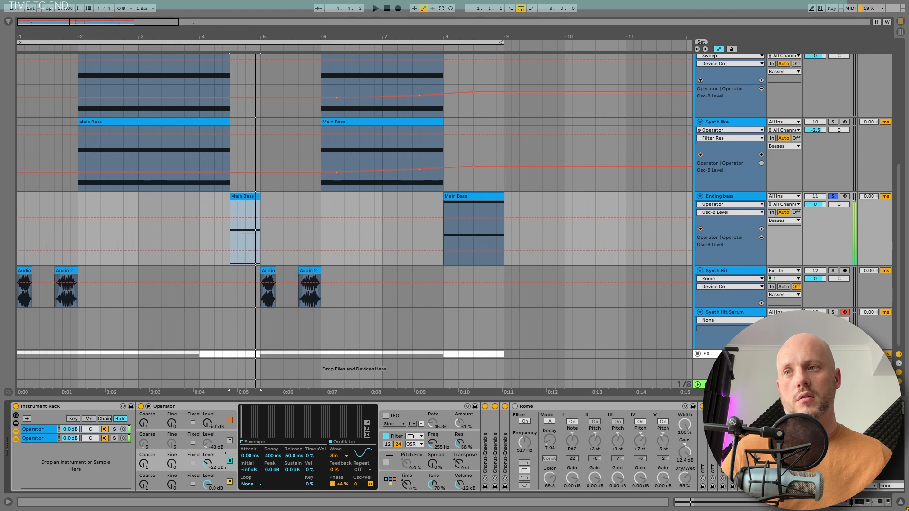
{"action": "key", "text": "space"}
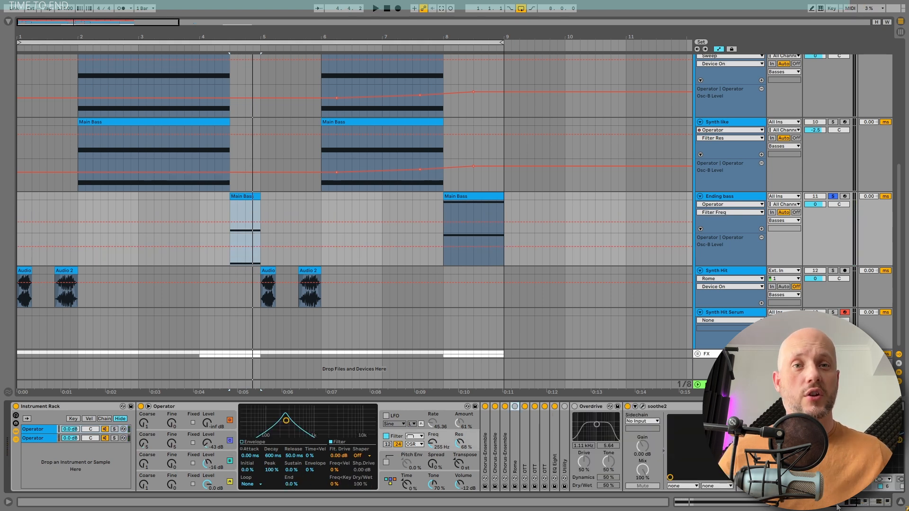
Clear the Ending bass solo and play the whole loop from bar 1.
{"action": "key", "text": "space"}
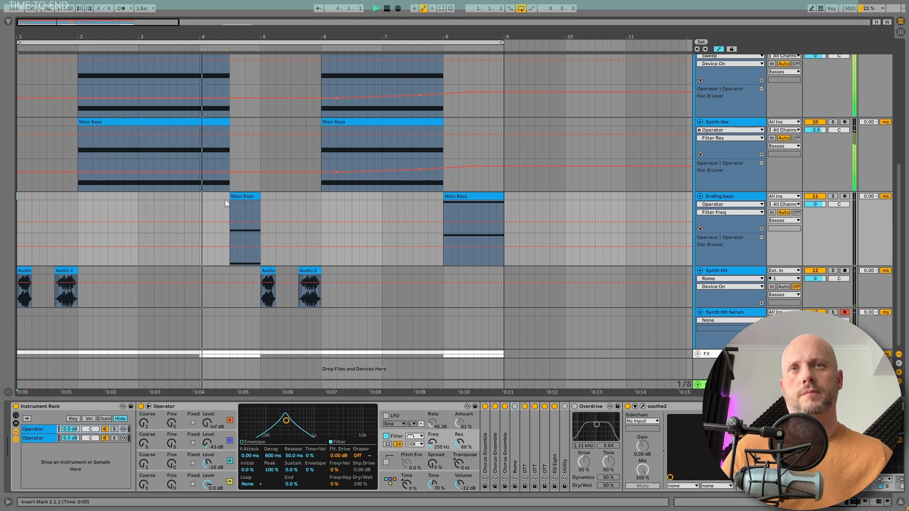
{"action": "scroll", "coordinate": [746, 133], "scroll_direction": "up", "scroll_amount": 3}
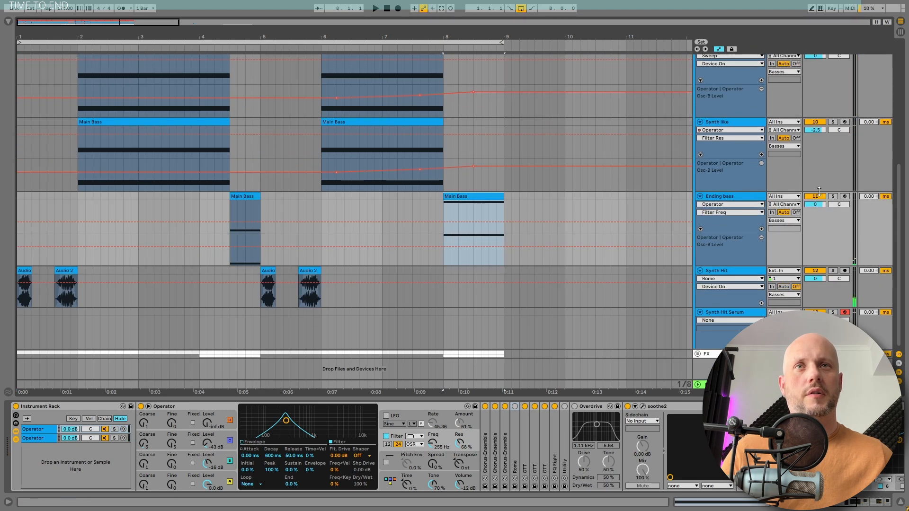
Solo Ending bass and play its last clip at bar 8, comparing Rome off and on.
{"action": "left_click", "coordinate": [833, 197]}
{"action": "key", "text": "space"}
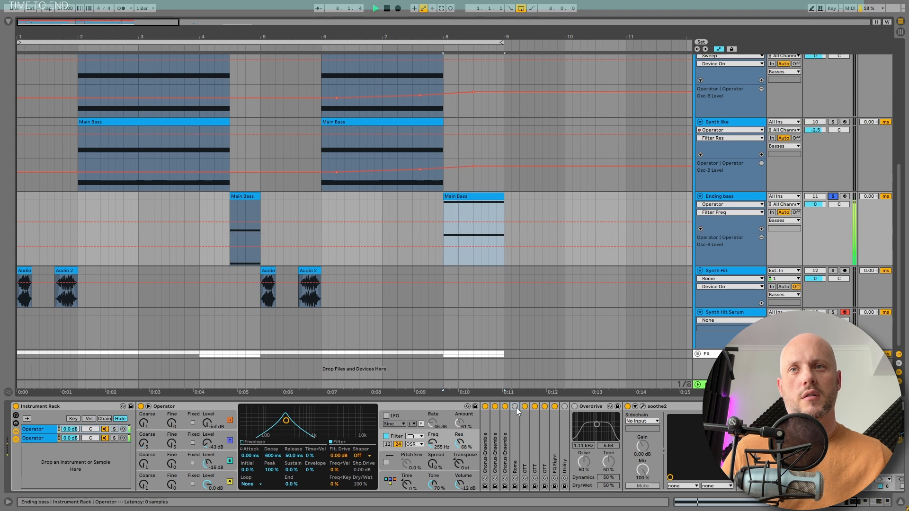
{"action": "key", "text": "space"}
{"action": "left_click", "coordinate": [516, 407]}
{"action": "key", "text": "space"}
{"action": "key", "text": "space"}
{"action": "left_click", "coordinate": [516, 407]}
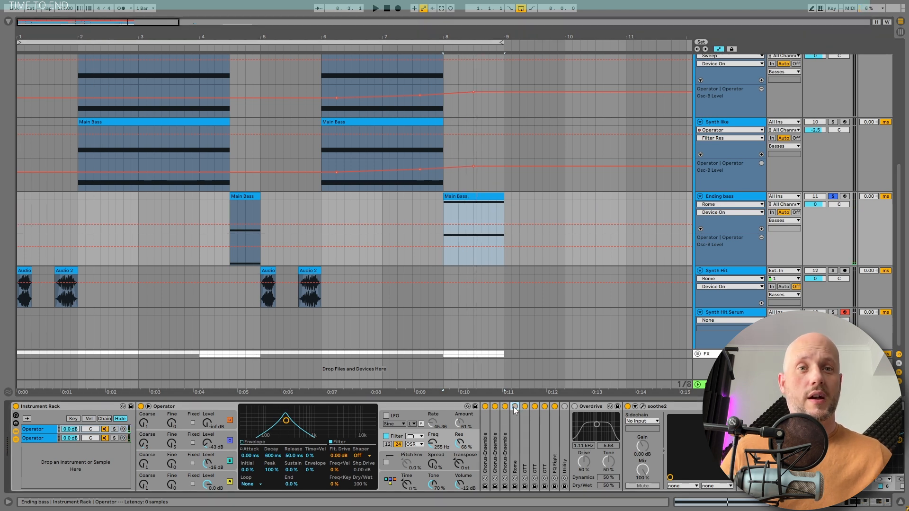
Switch Rome back on for Ending bass, replay the last clip and unfold Rome's controls.
{"action": "left_click", "coordinate": [515, 407]}
{"action": "key", "text": "space"}
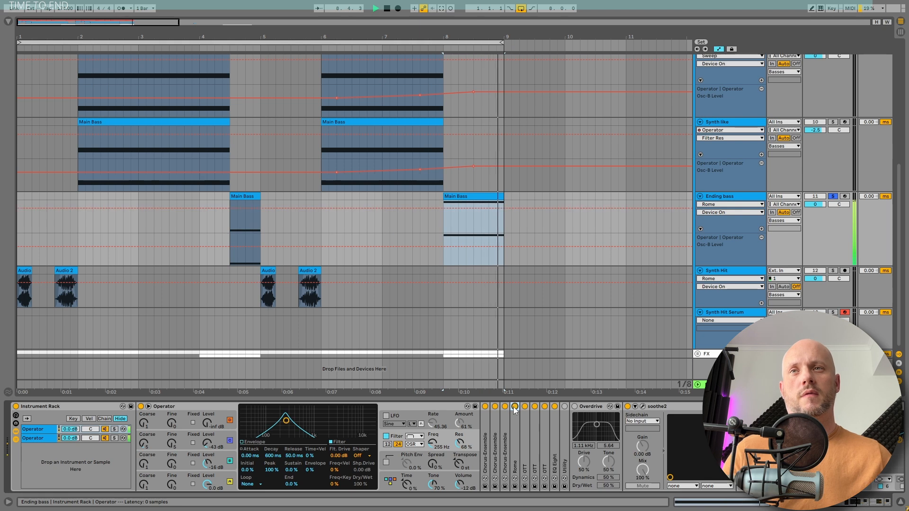
{"action": "key", "text": "space"}
{"action": "double_click", "coordinate": [515, 414]}
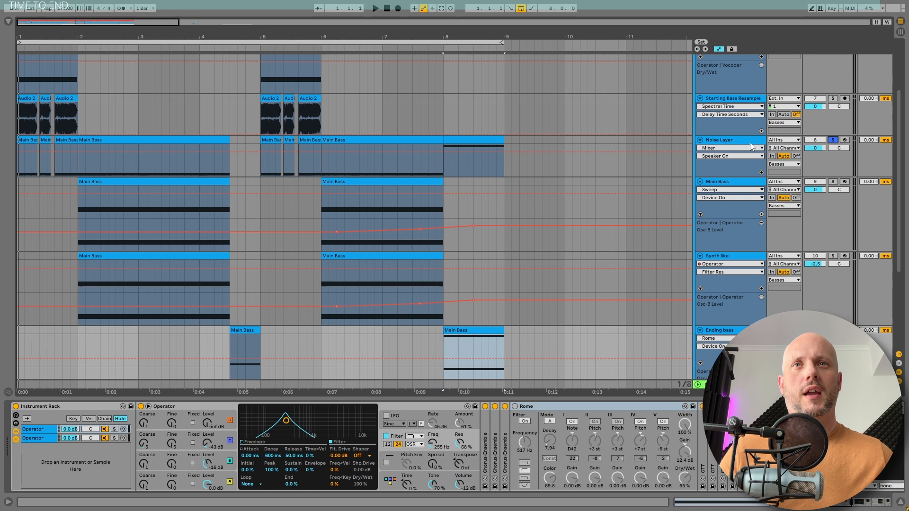
Solo the Noise Layer track, show its Operator and EQ Eight, and play from its first clip.
{"action": "left_click", "coordinate": [754, 141]}
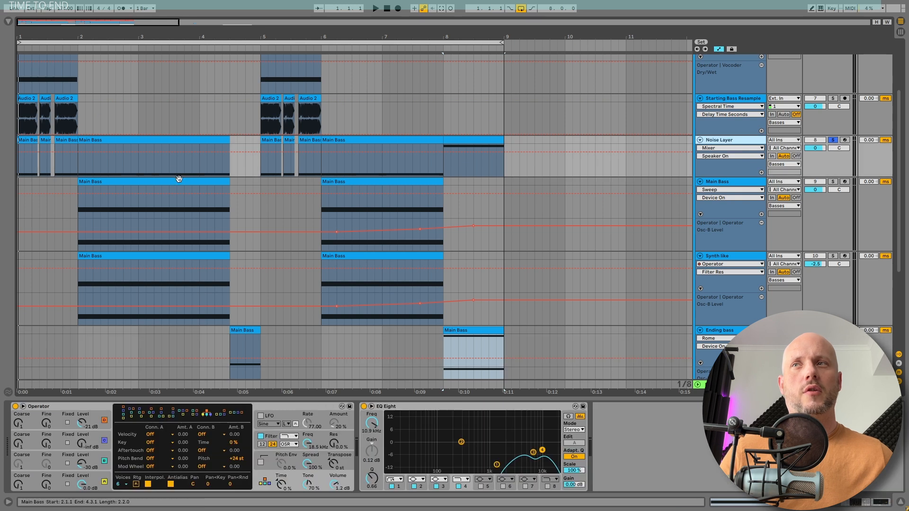
{"action": "left_click", "coordinate": [23, 139]}
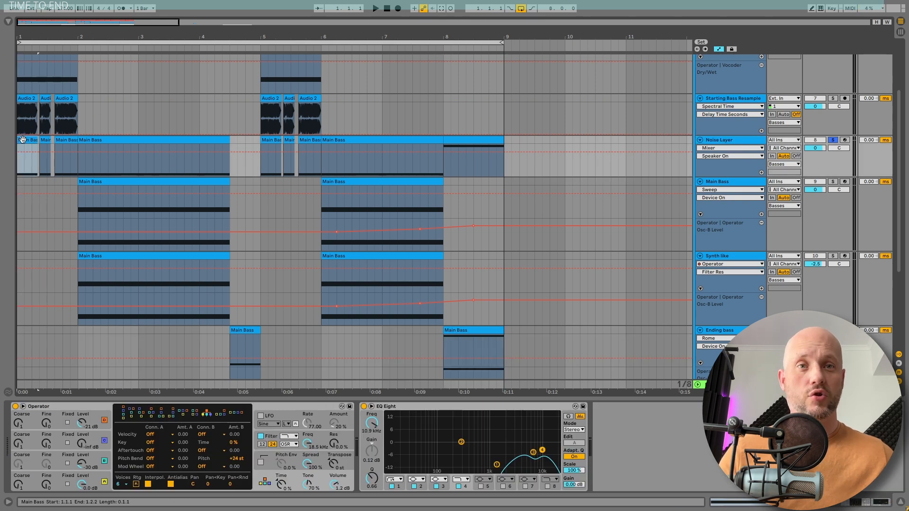
{"action": "key", "text": "space"}
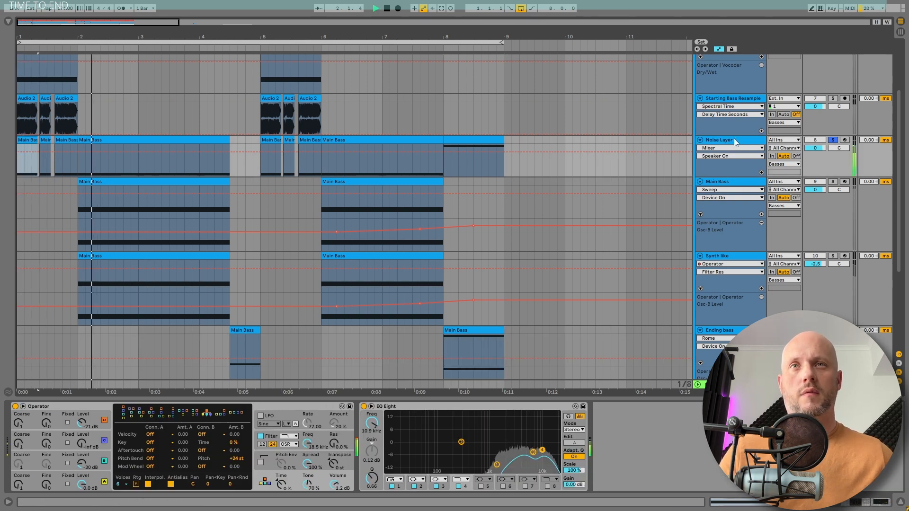
{"action": "key", "text": "space"}
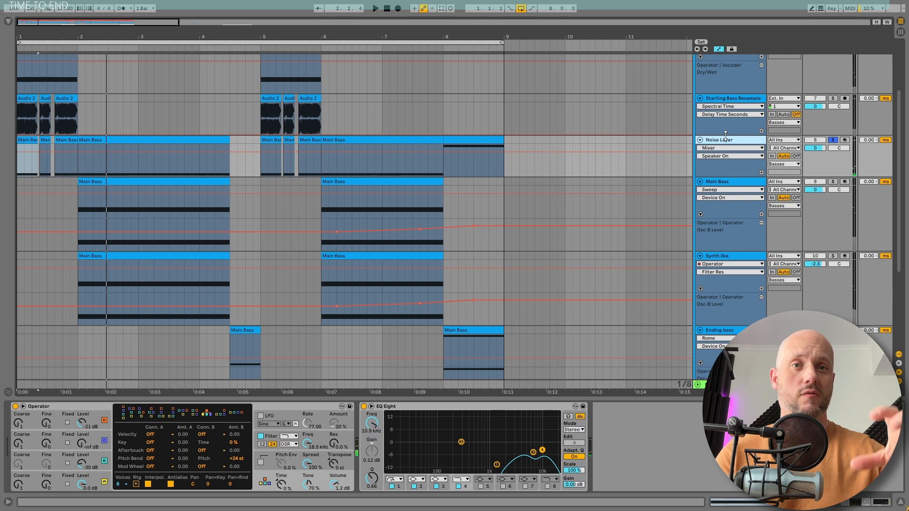